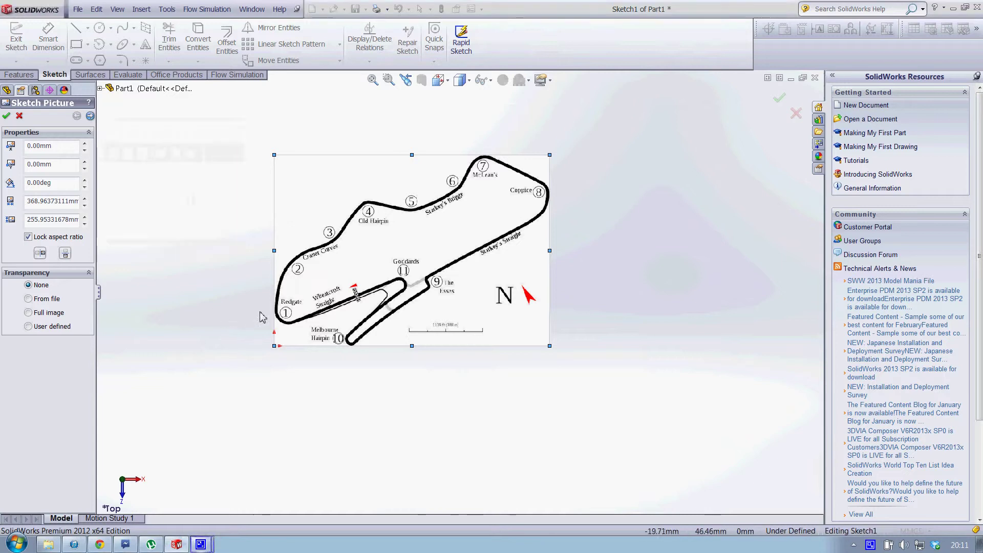
Accept the sketch picture settings to close the Sketch Picture panel
scroll(348, 307, "down", 2)
scroll(450, 307, "up", 3)
scroll(492, 329, "down", 3)
scroll(491, 328, "down", 1)
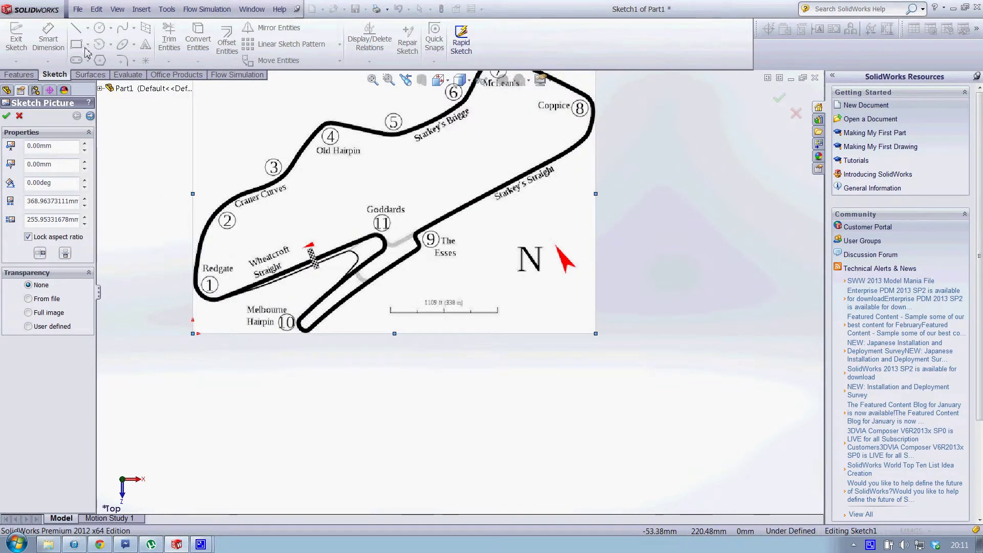
left_click(6, 115)
Draw a horizontal line along the map's scale bar and set its length to 338 m
left_click(76, 28)
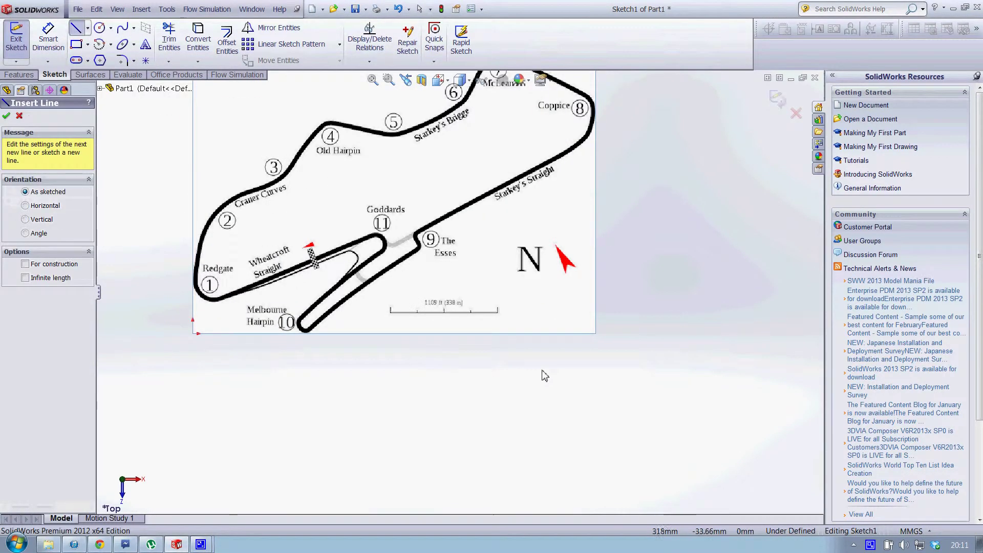
left_click(391, 310)
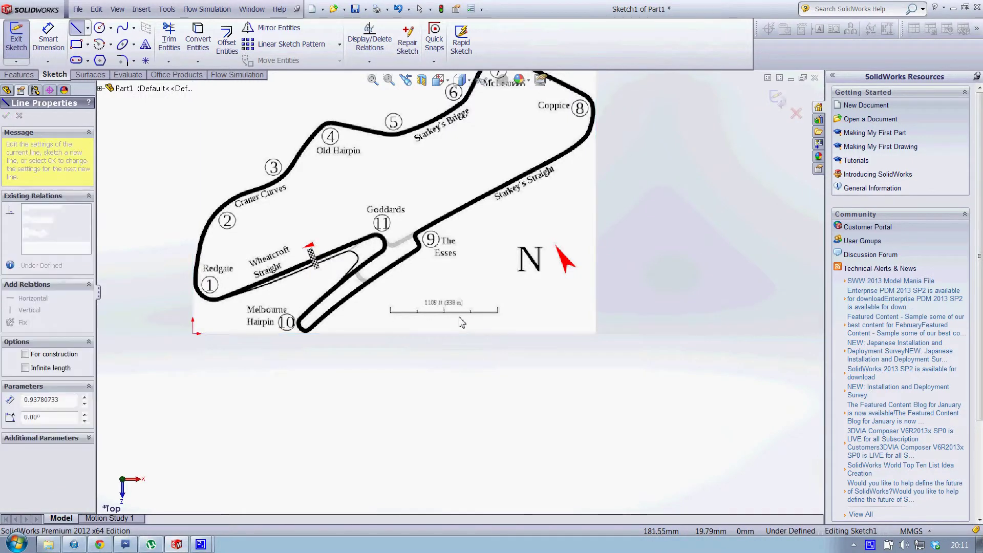
left_click(497, 311)
type("338m")
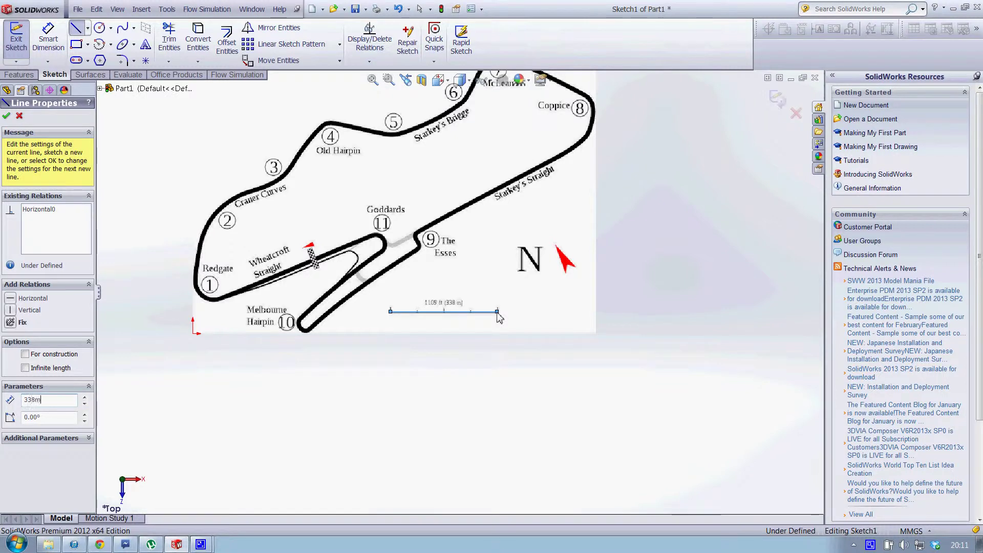
key("Return")
scroll(497, 318, "up", 2)
scroll(546, 314, "up", 3)
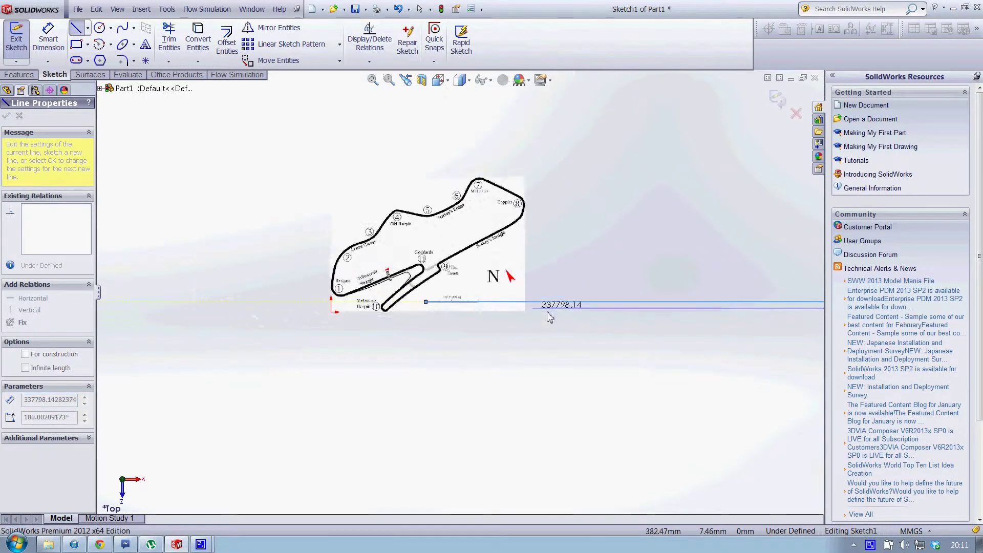
scroll(654, 312, "up", 3)
scroll(629, 317, "up", 2)
End the Line tool and zoom out to see the whole track picture
key("Escape")
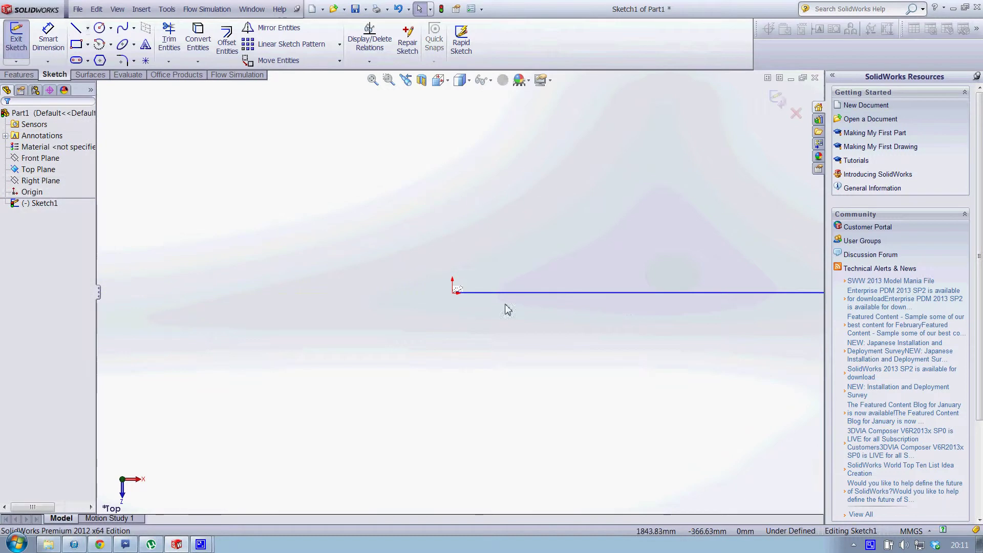
scroll(465, 295, "down", 3)
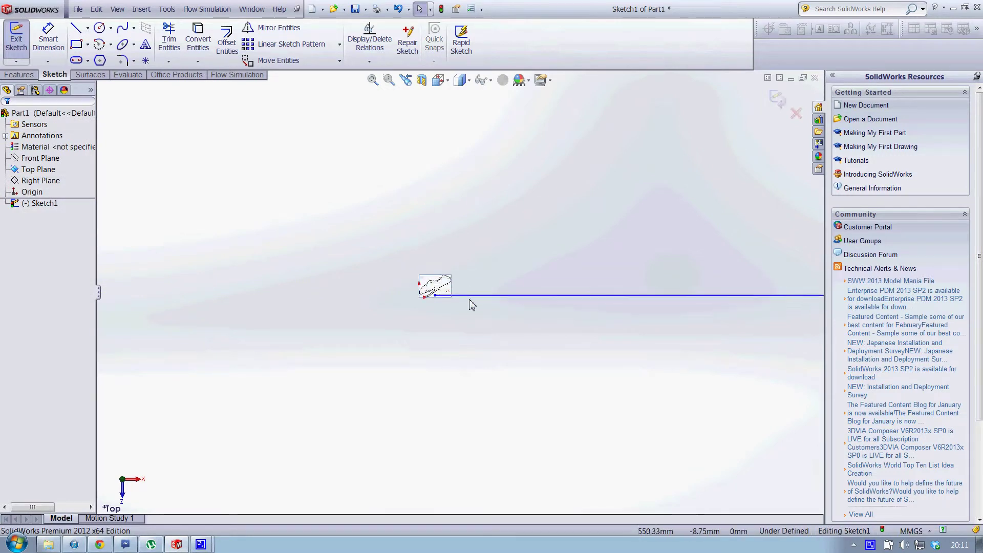
scroll(435, 277, "down", 3)
scroll(443, 279, "down", 1)
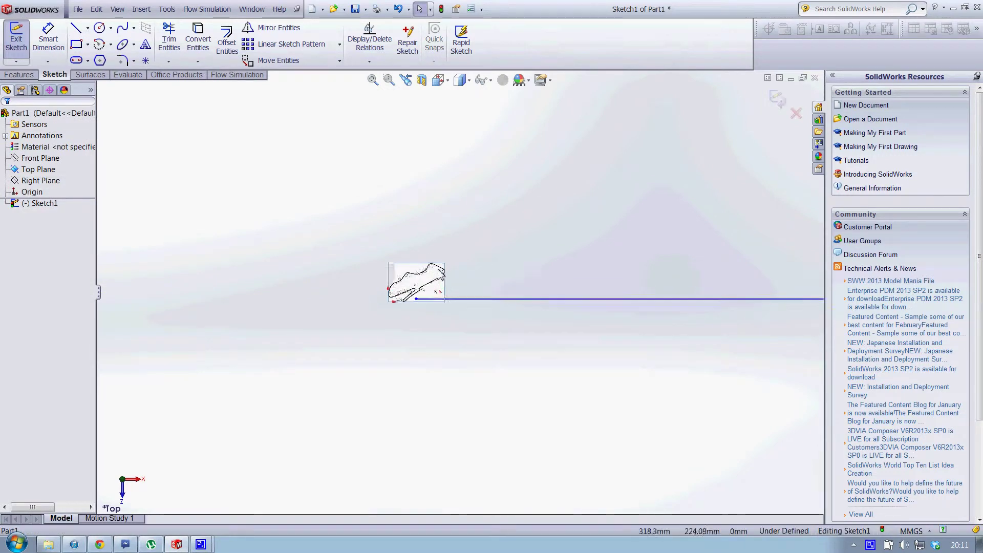
scroll(459, 292, "down", 2)
scroll(458, 287, "down", 2)
scroll(456, 271, "down", 1)
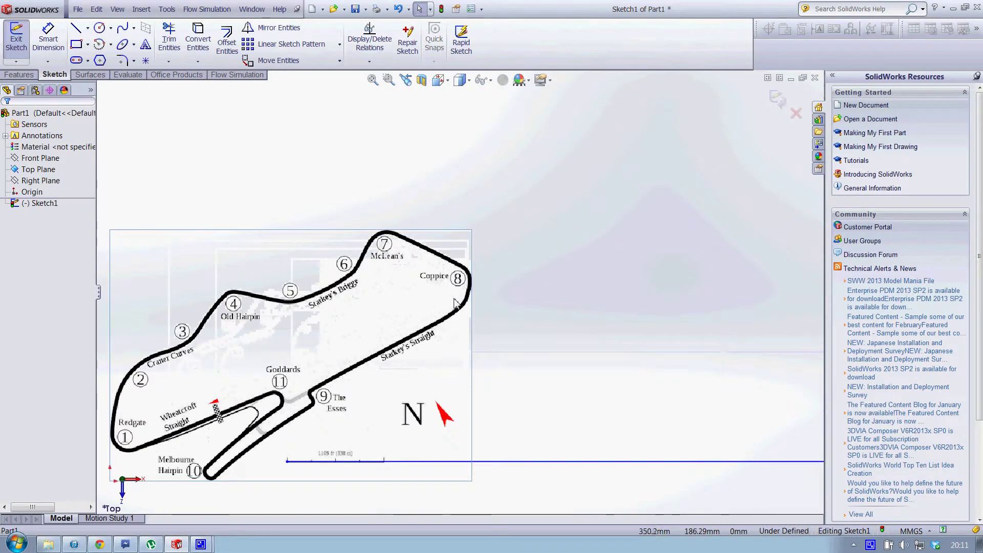
Enlarge the track picture by its corner, aspect ratio locked, to about 654 mm wide
double_click(456, 262)
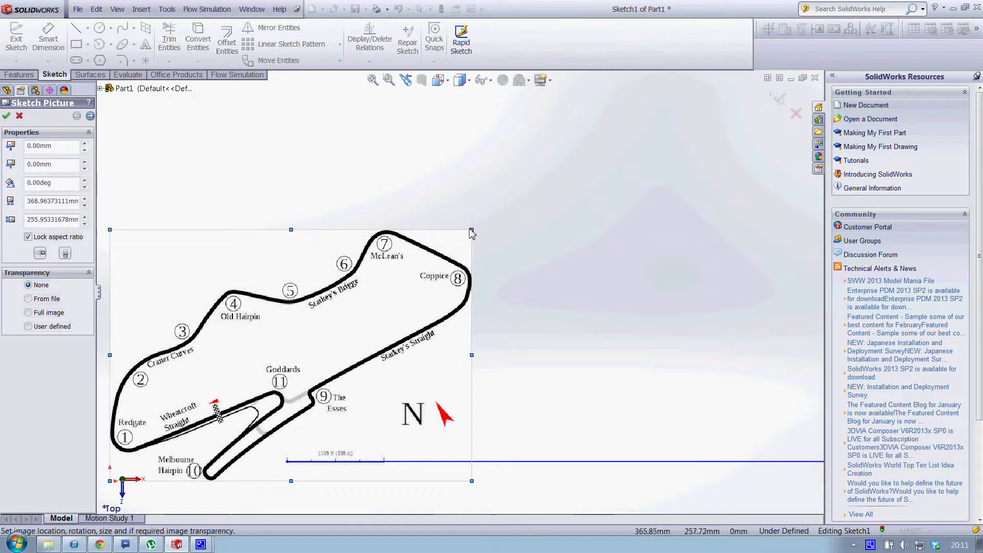
left_click_drag(472, 230, 719, 40)
scroll(627, 309, "down", 2)
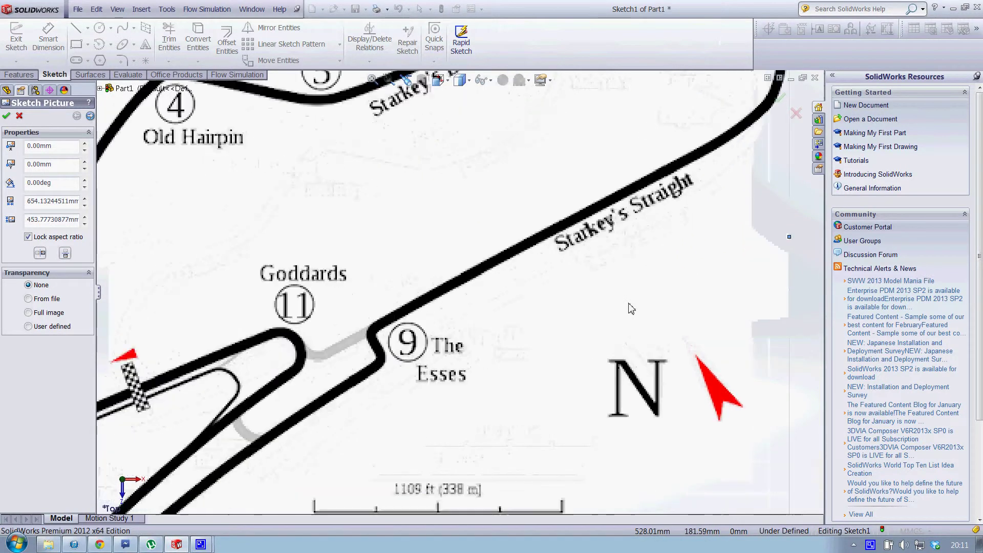
scroll(627, 322, "up", 4)
scroll(627, 327, "up", 5)
scroll(627, 327, "up", 5)
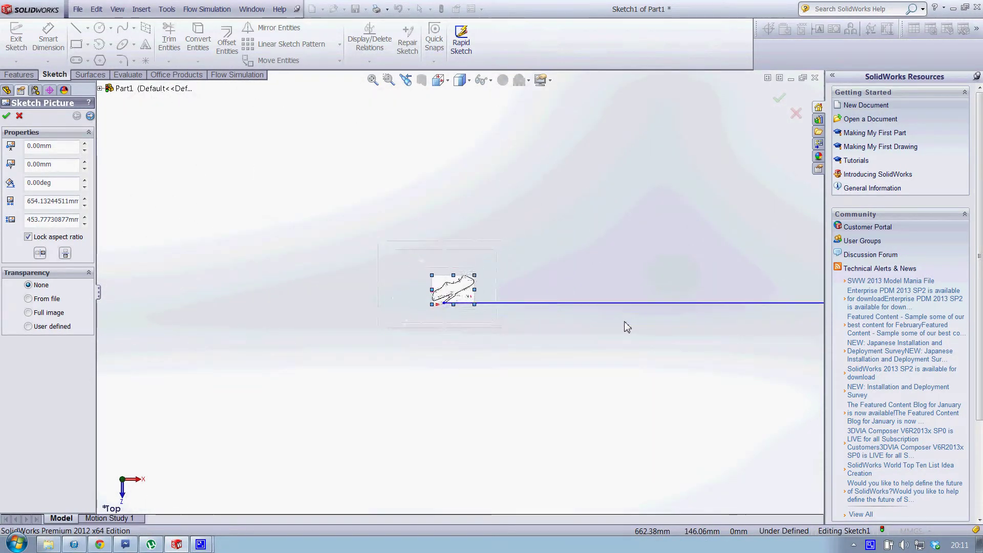
scroll(627, 328, "up", 4)
scroll(626, 328, "up", 4)
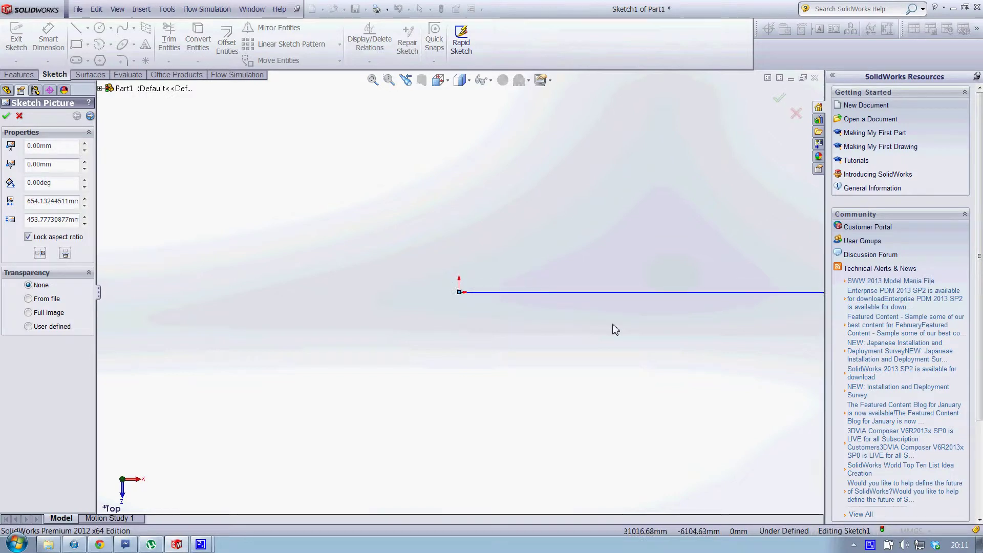
scroll(625, 329, "up", 3)
scroll(617, 329, "up", 3)
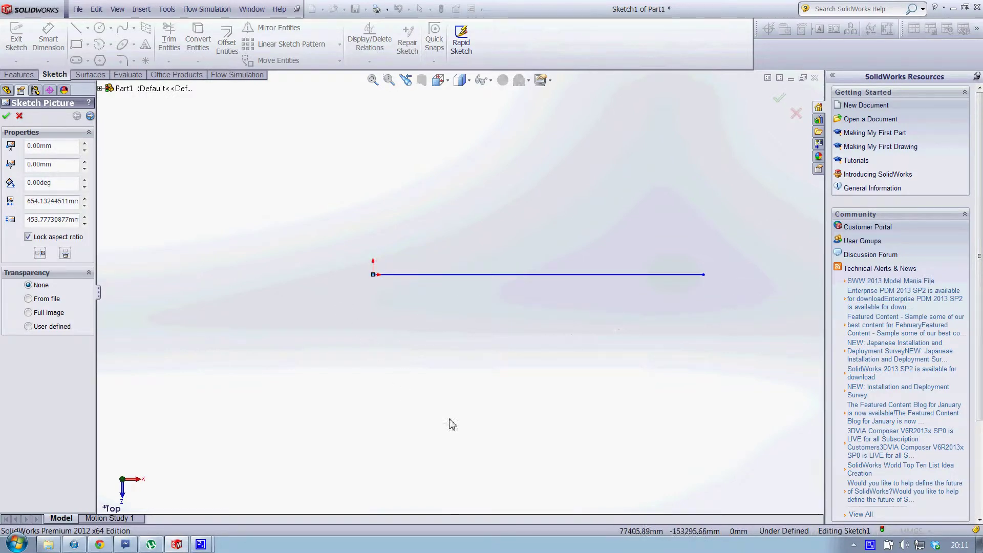
Zoom the view to show the enlarged picture alongside the 338 m line
scroll(388, 246, "down", 2)
scroll(410, 336, "down", 2)
scroll(348, 290, "down", 2)
scroll(414, 311, "down", 2)
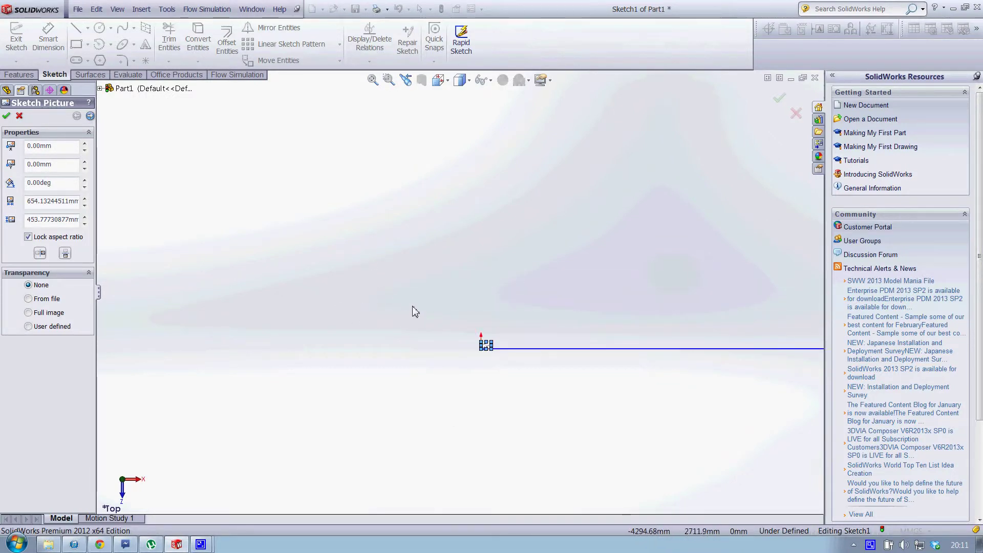
scroll(600, 394, "up", 2)
scroll(568, 401, "down", 2)
scroll(467, 353, "down", 2)
scroll(449, 376, "down", 2)
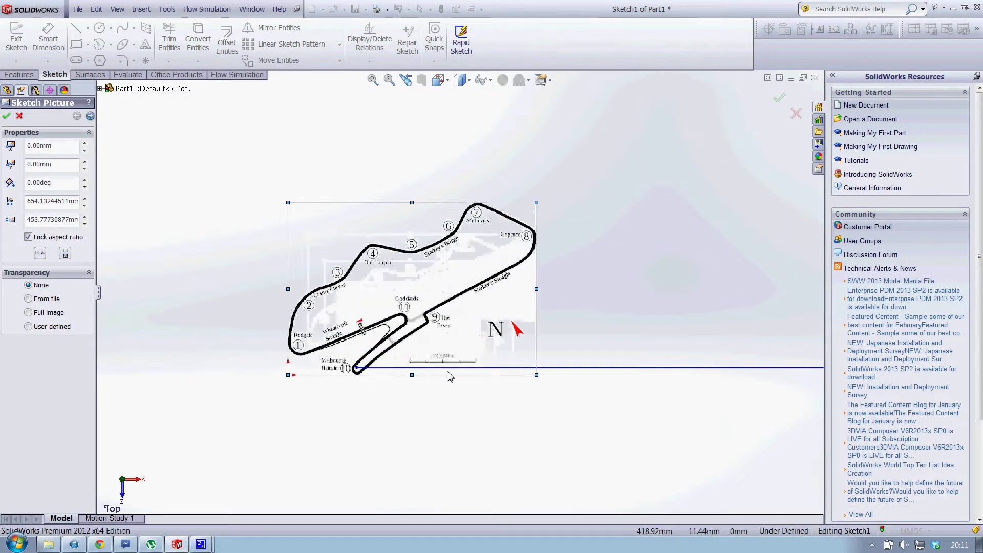
scroll(476, 376, "down", 2)
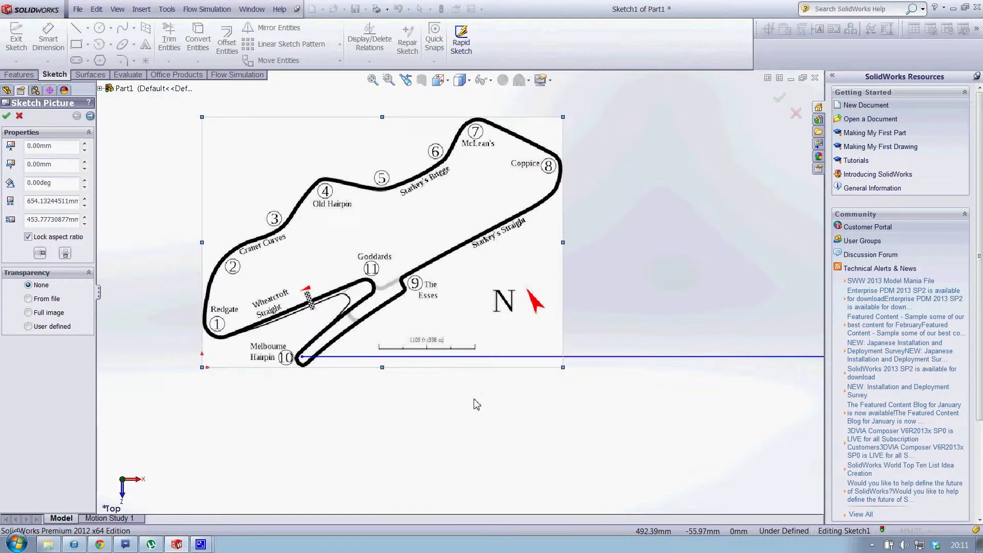
Move the track picture left and down, confirm it, and trim away the old scale line
left_click_drag(445, 363, 360, 372)
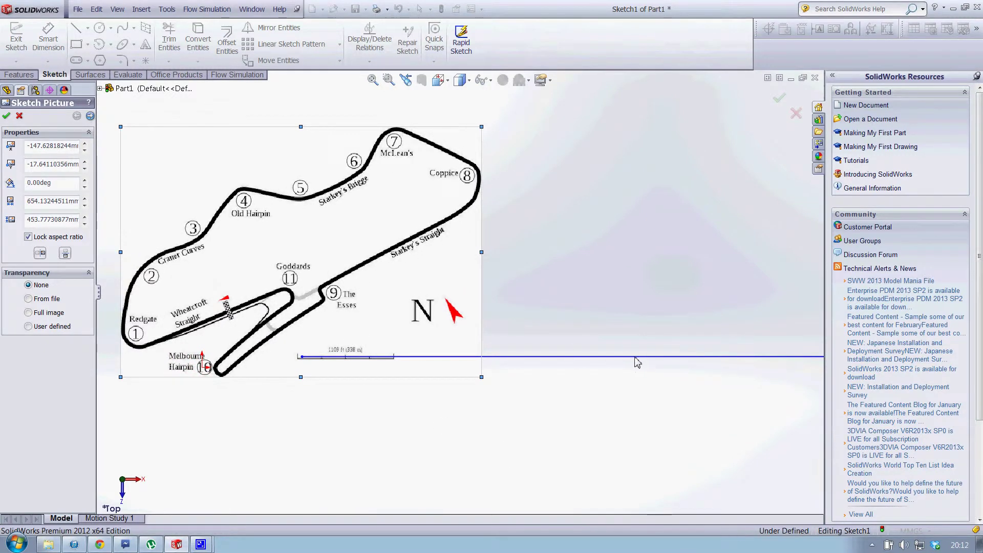
left_click(7, 116)
left_click(169, 39)
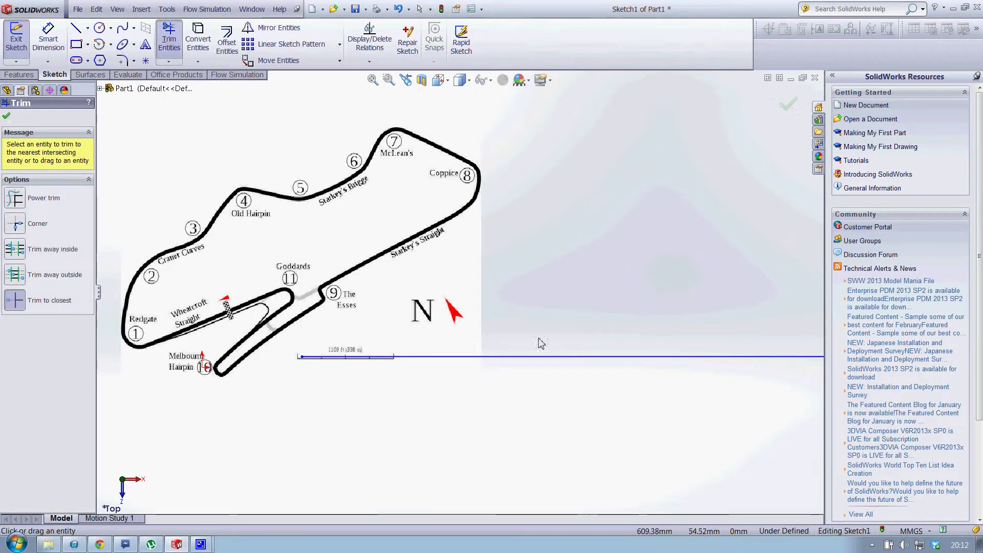
Redraw a horizontal line along the scale bar with its length set to 338
key("l")
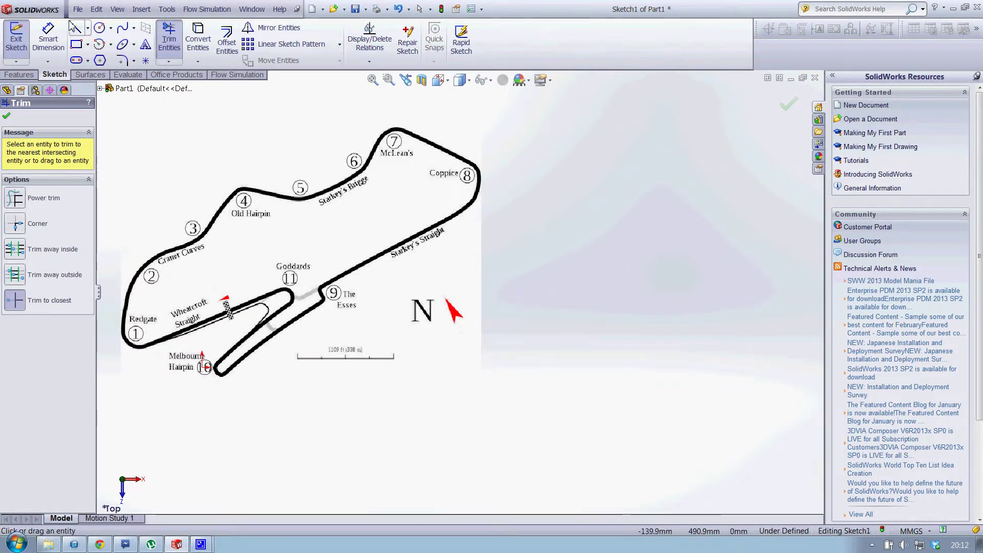
left_click(297, 357)
left_click(410, 359)
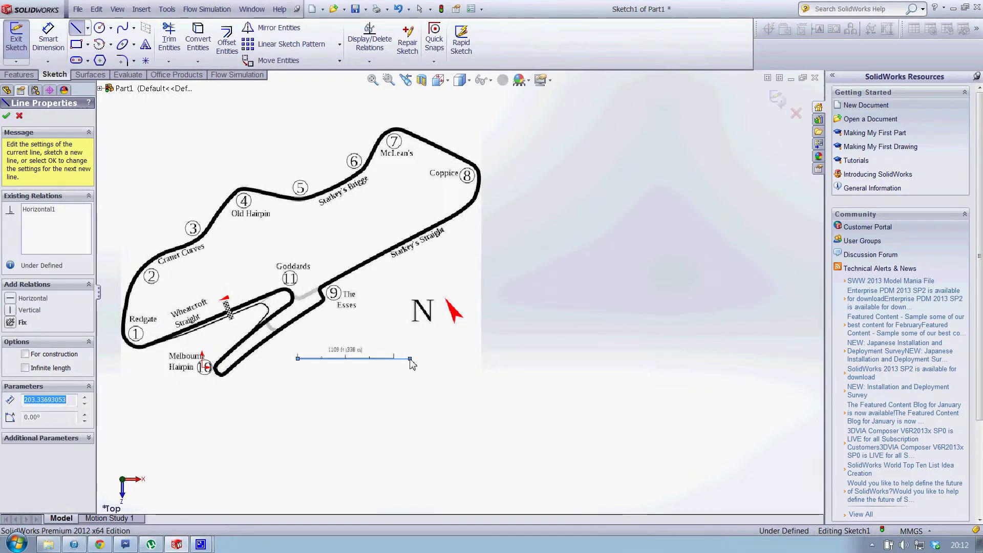
type("8061112")
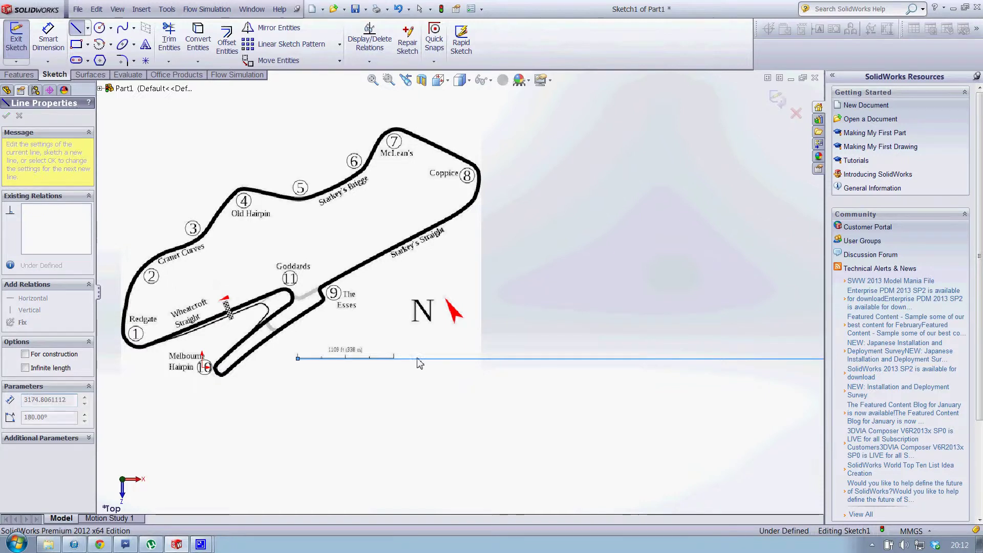
scroll(416, 360, "down", 2)
scroll(460, 338, "up", 4)
scroll(511, 331, "up", 2)
scroll(519, 331, "up", 2)
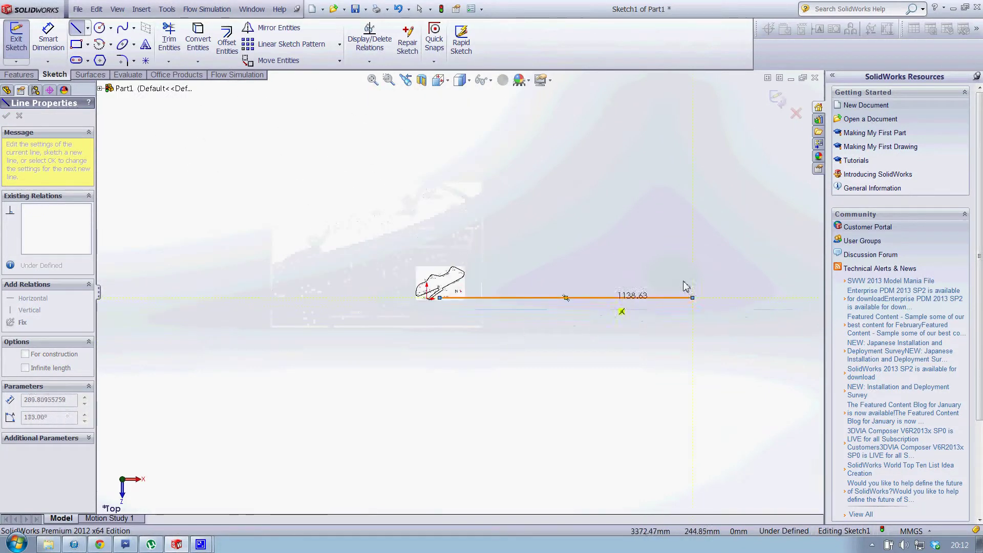
key("Escape")
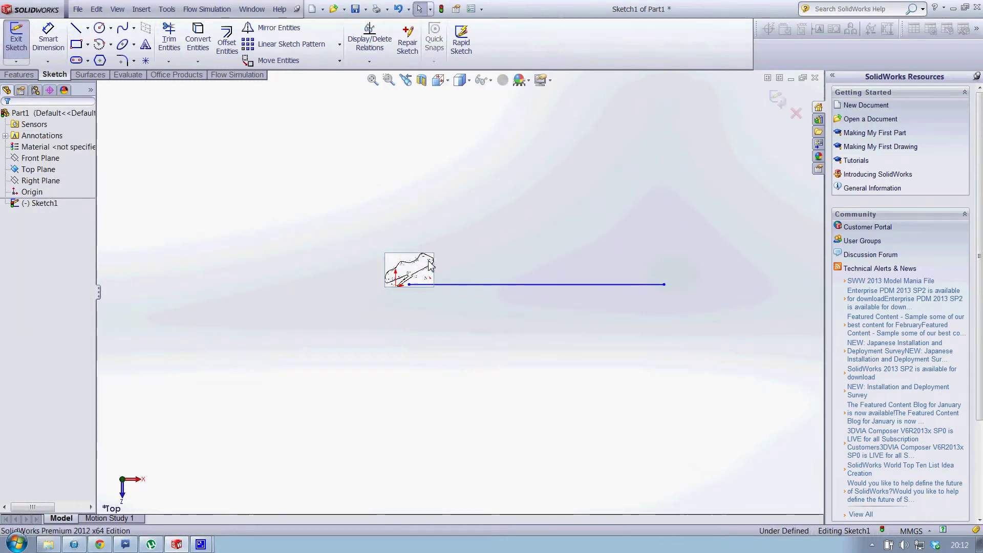
Nudge the track picture and enlarge it to roughly 10892 × 7556 mm
left_click(429, 261)
mouse_move(428, 262)
left_mouse_down()
mouse_move(739, 177)
mouse_move(598, 258)
left_mouse_up()
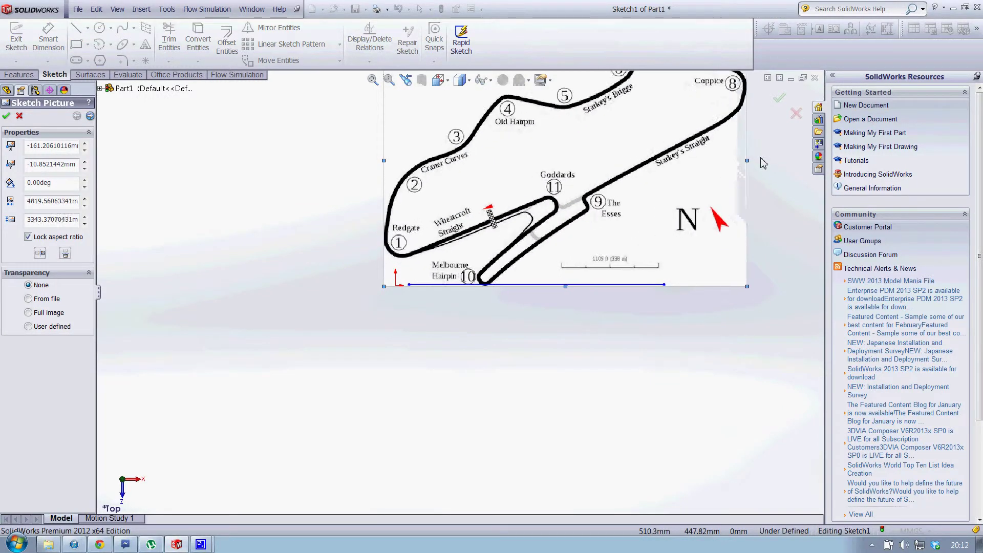
scroll(598, 259, "up", 3)
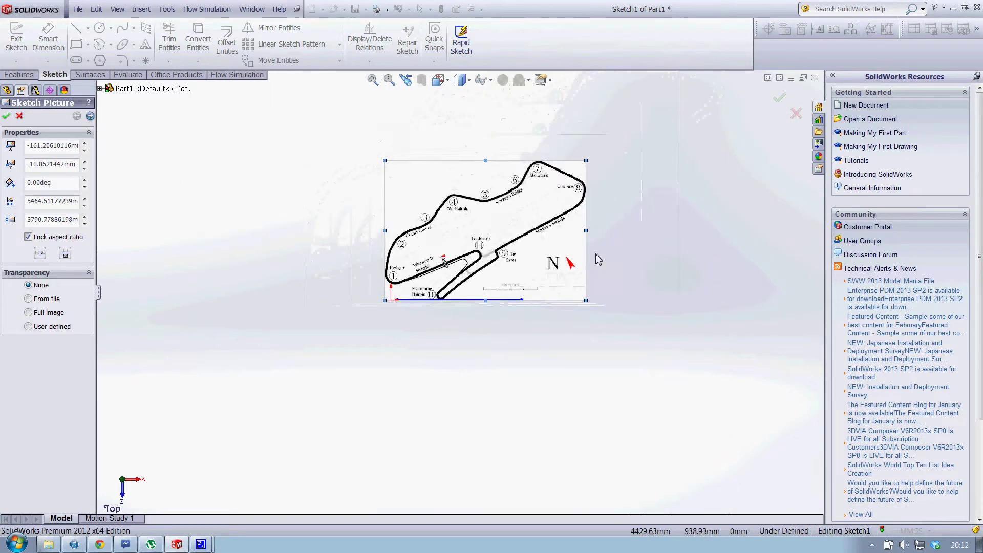
left_click_drag(566, 184, 735, 68)
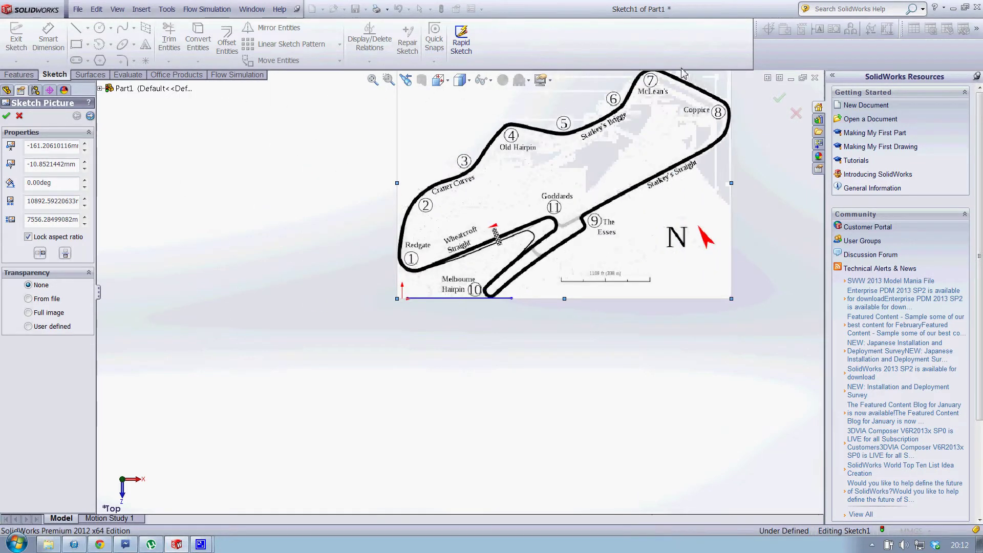
mouse_move(636, 171)
left_mouse_down()
mouse_move(469, 184)
mouse_move(487, 189)
left_mouse_up()
Fine-tune the picture to about 12844 × 8910 mm so its 1109 ft scale bar matches the 338 m line
scroll(474, 220, "down", 3)
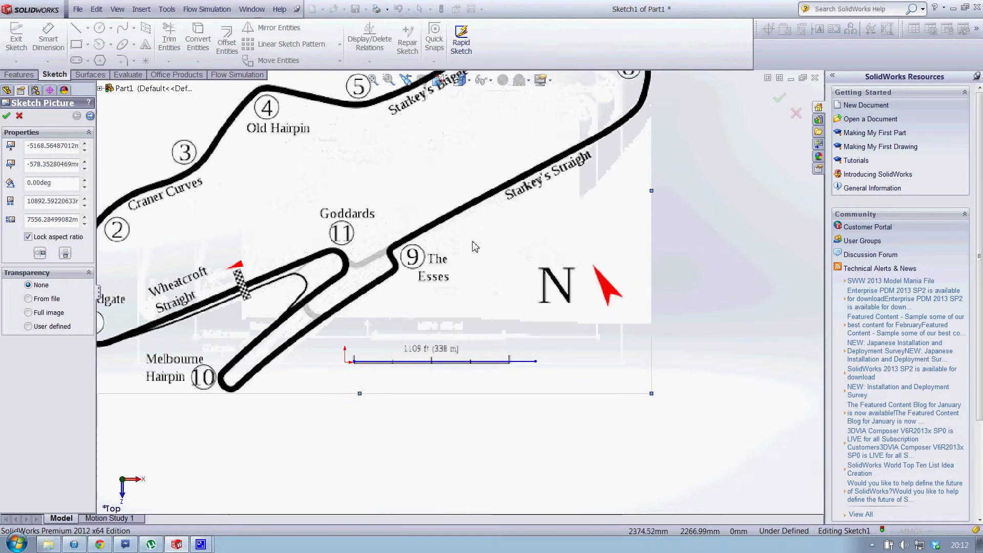
left_click_drag(455, 290, 452, 292)
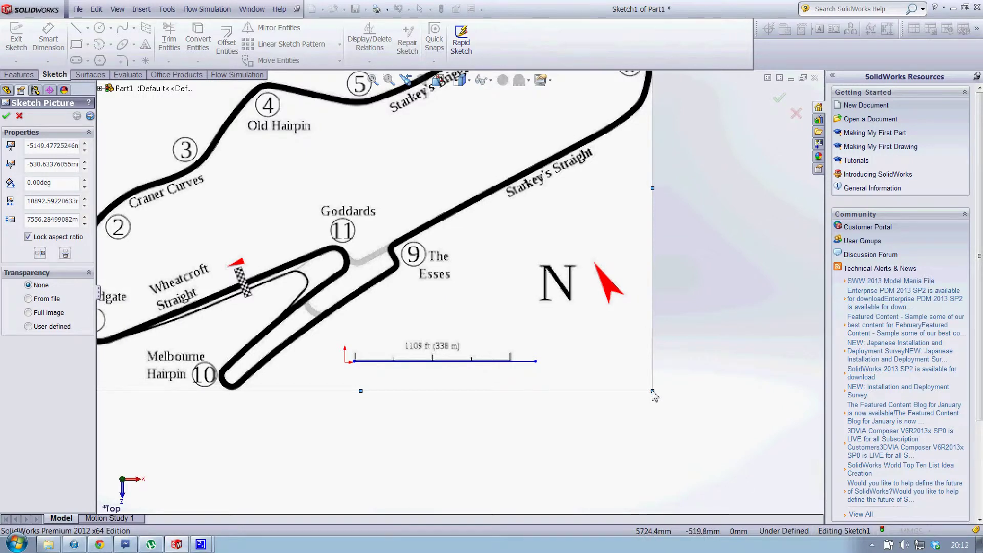
mouse_move(653, 394)
left_mouse_down()
mouse_move(738, 416)
mouse_move(623, 338)
left_mouse_up()
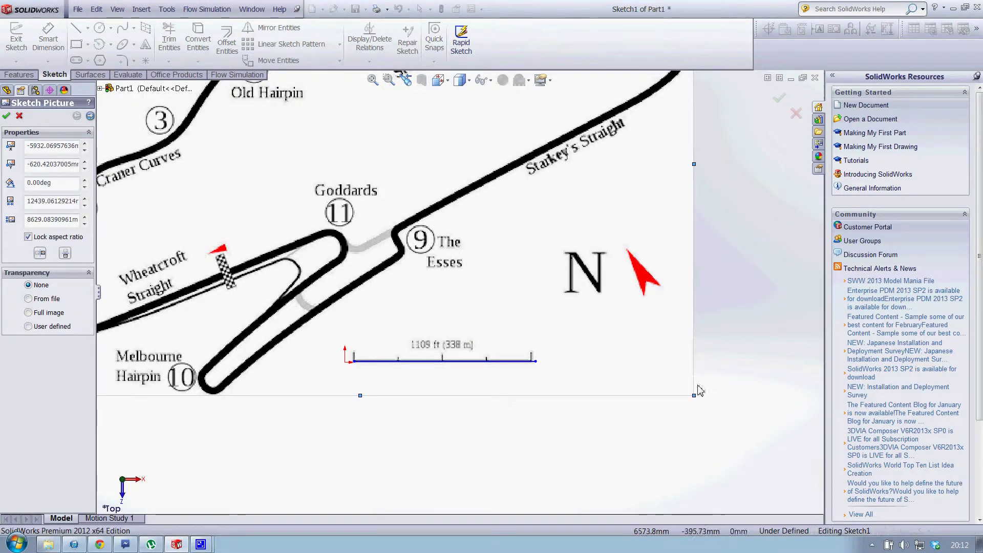
left_click_drag(694, 400, 719, 398)
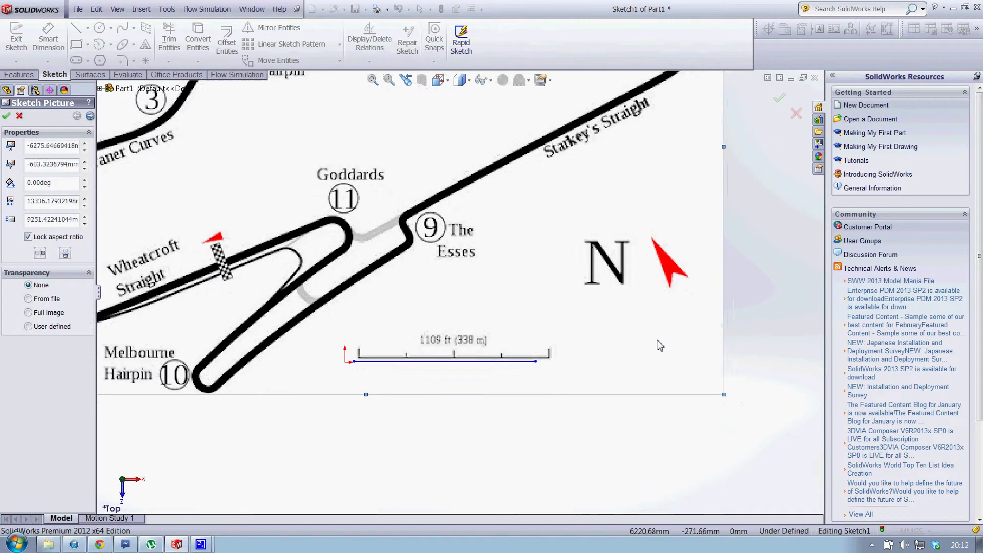
left_click_drag(656, 350, 656, 347)
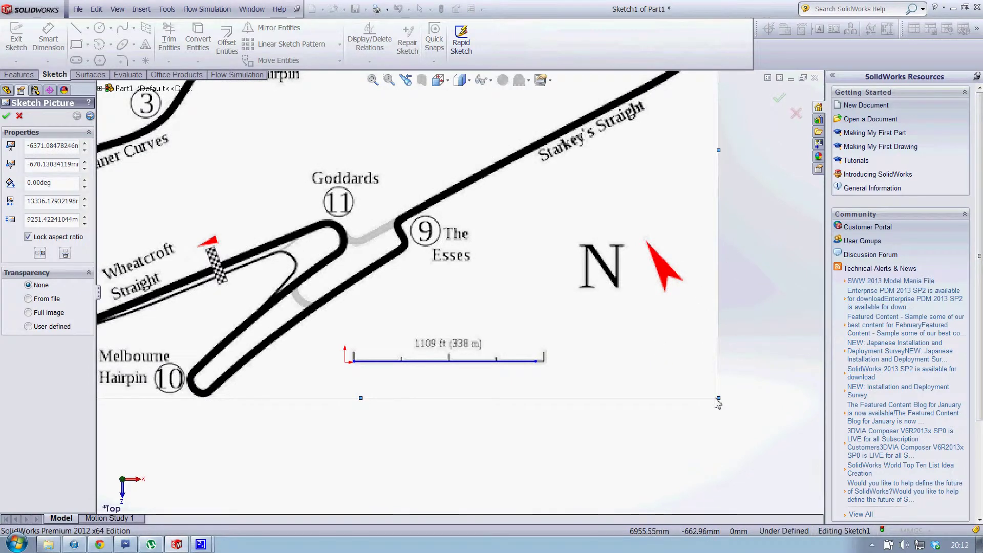
left_click_drag(718, 403, 676, 386)
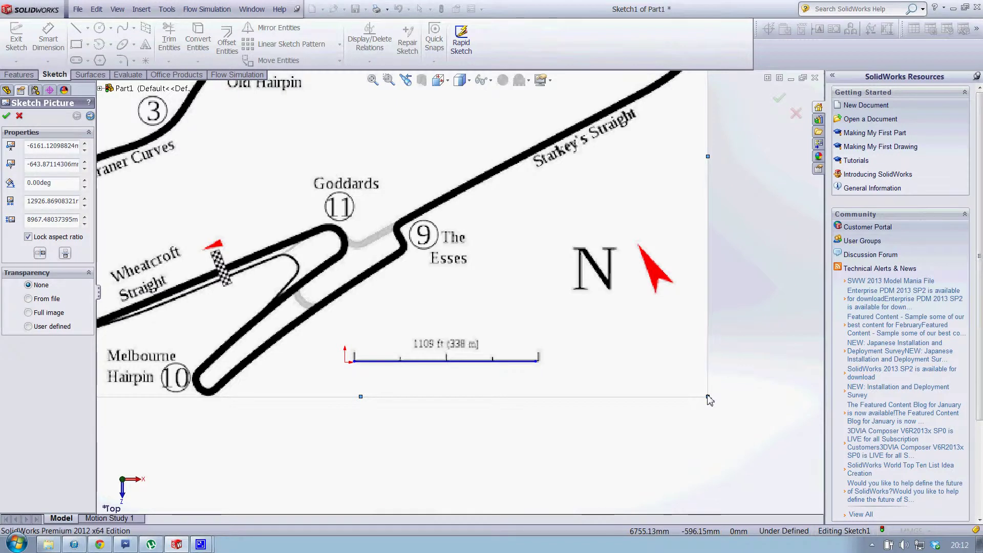
left_click_drag(709, 399, 709, 398)
left_click_drag(647, 354, 646, 355)
left_click_drag(708, 398, 664, 380)
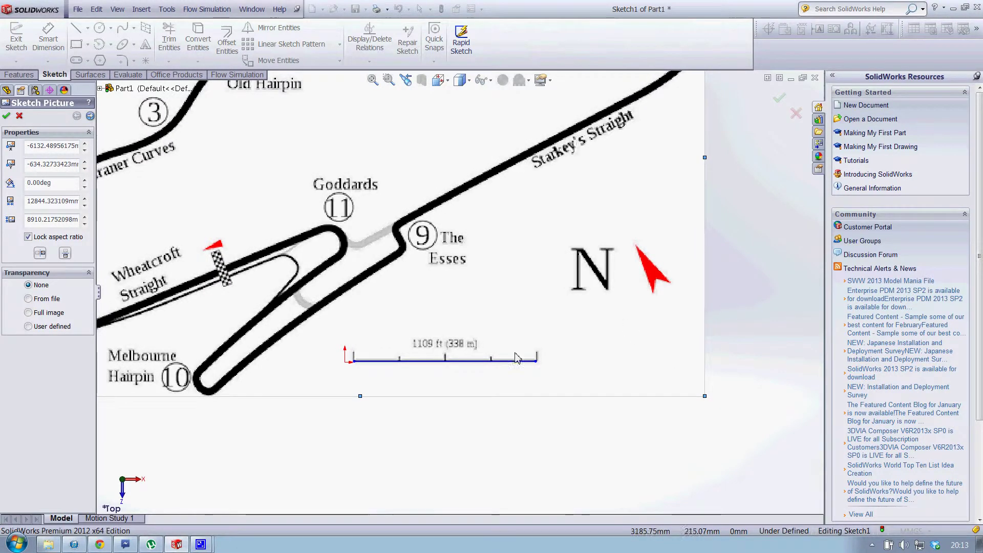
left_click(7, 116)
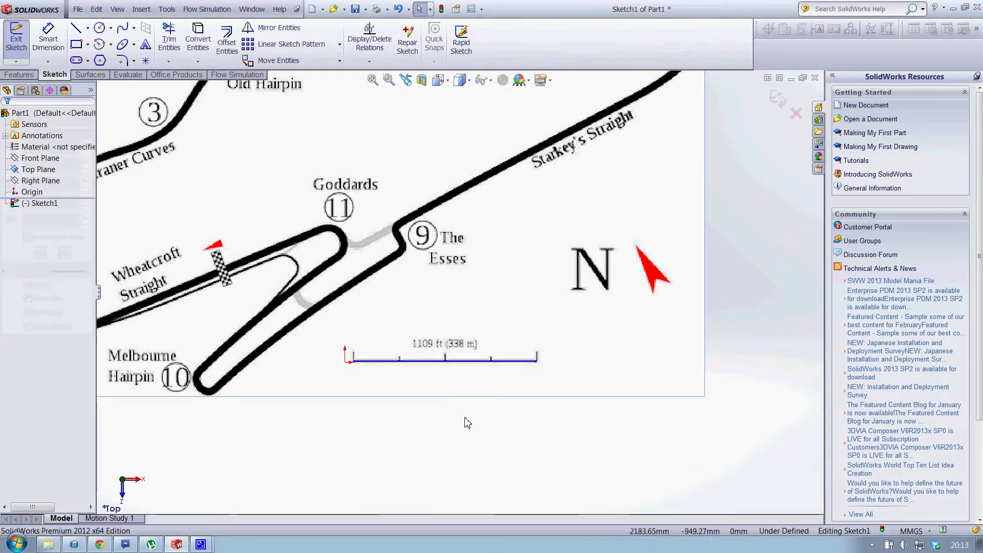
Check the scale line's length, then deselect it
left_click(449, 361)
key("Escape")
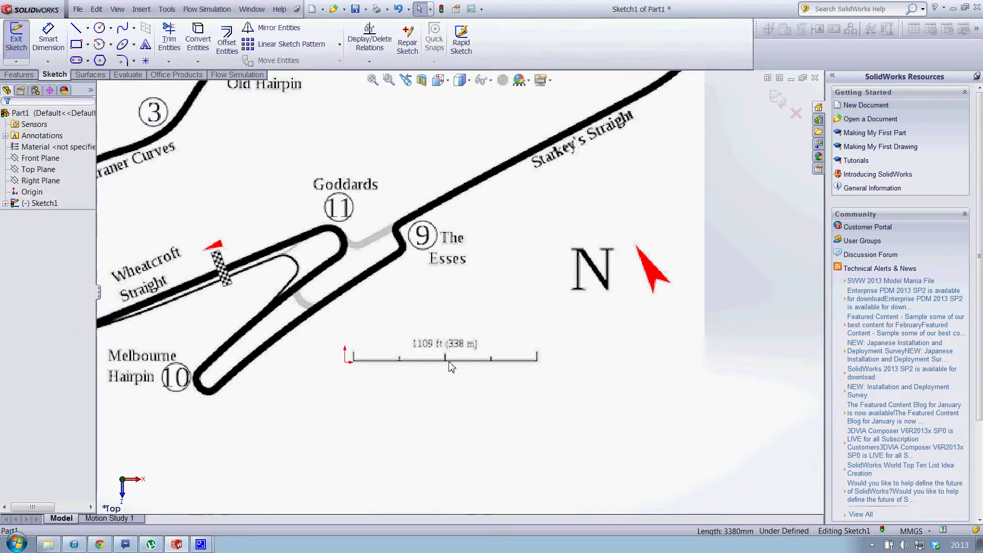
scroll(457, 286, "up", 3)
scroll(457, 287, "up", 2)
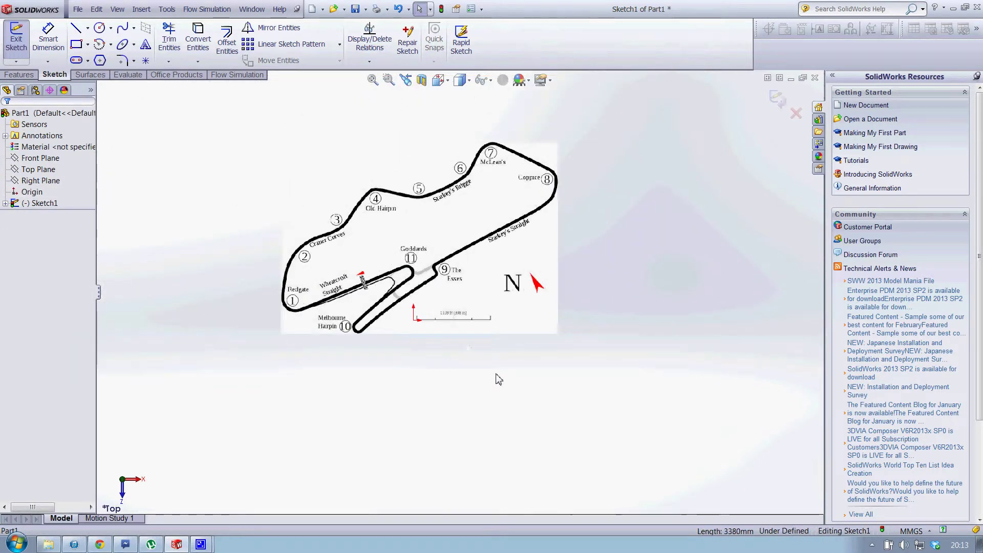
Select the track picture and browse its shortcut menus without running any command
left_click(428, 194)
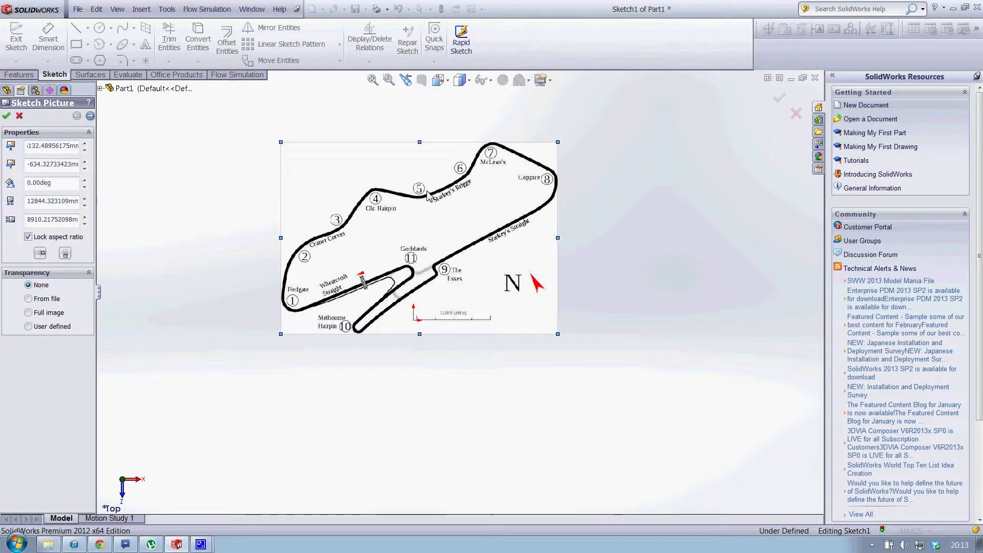
right_click(351, 182)
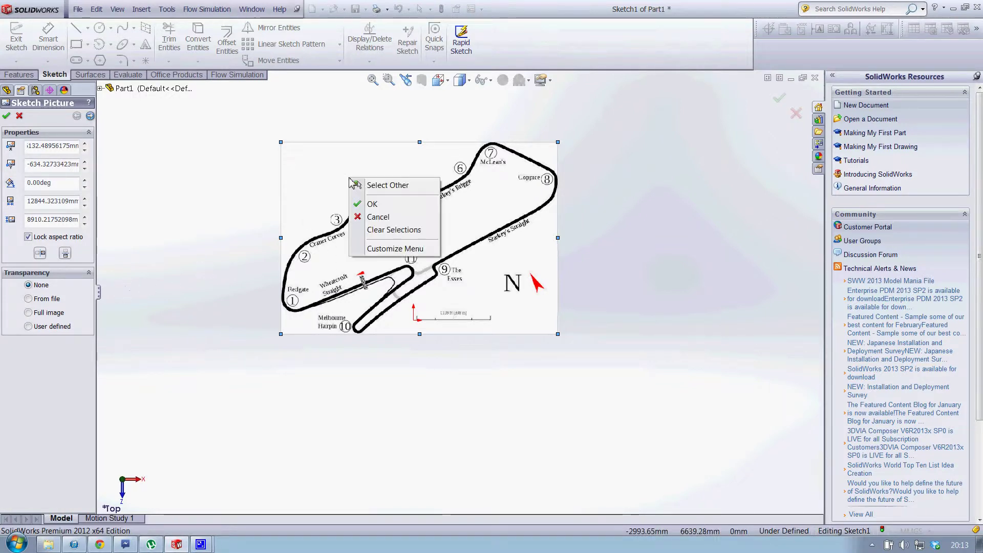
left_click(371, 204)
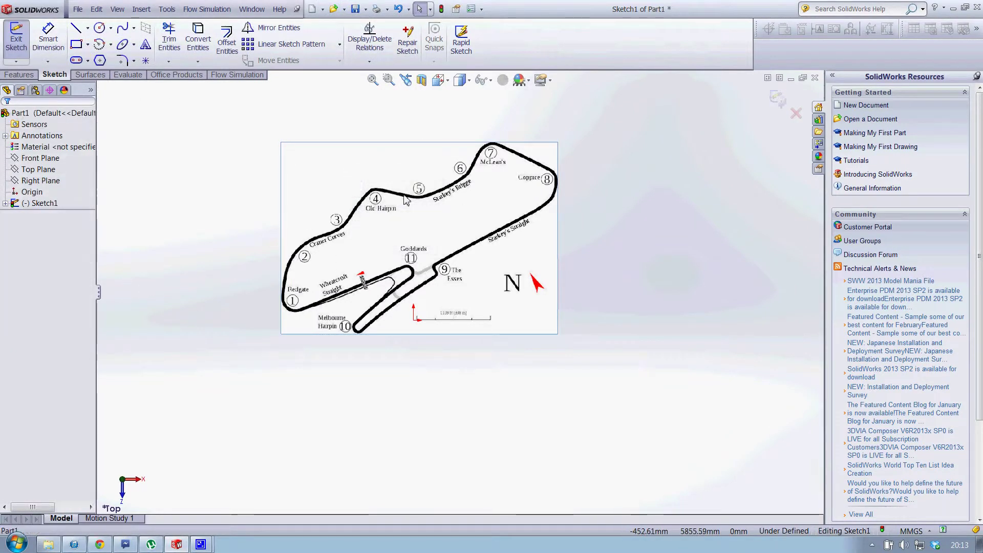
left_click(406, 199)
right_click(405, 200)
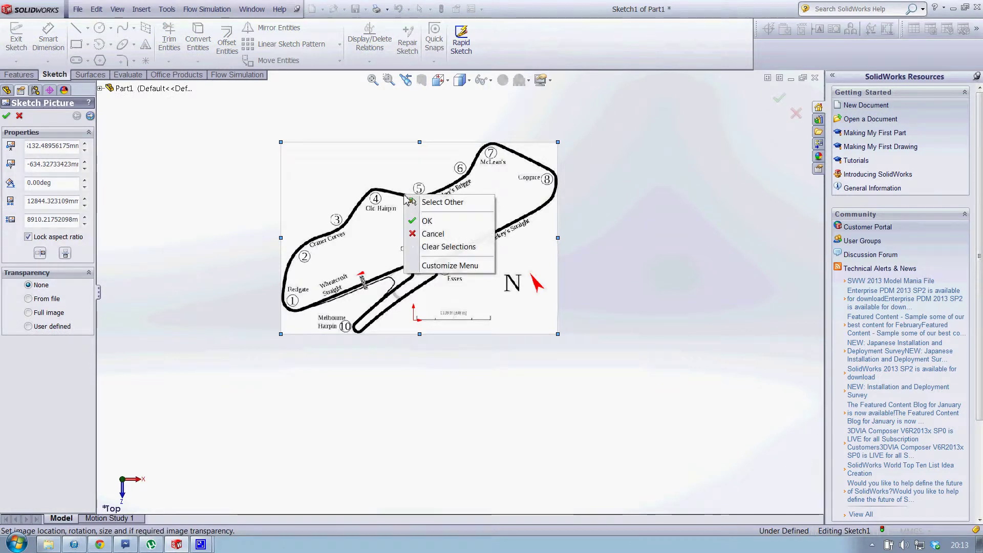
left_click(433, 222)
right_click(434, 226)
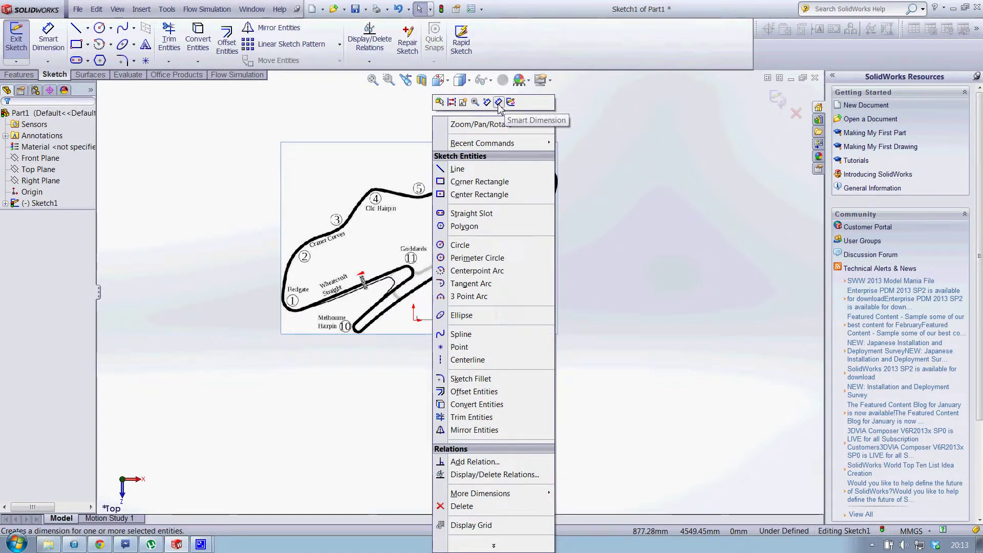
key("Escape")
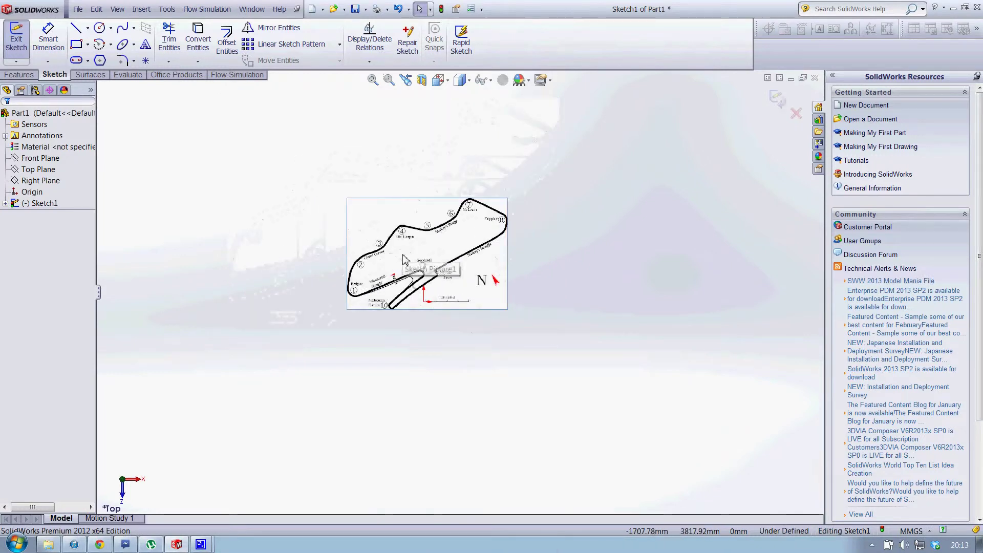
right_click(402, 258)
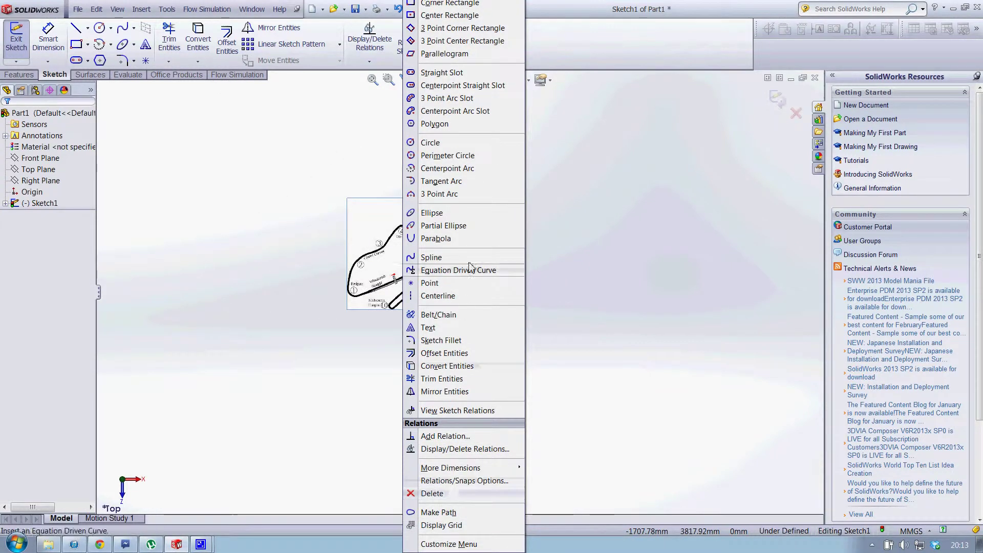
key("Escape")
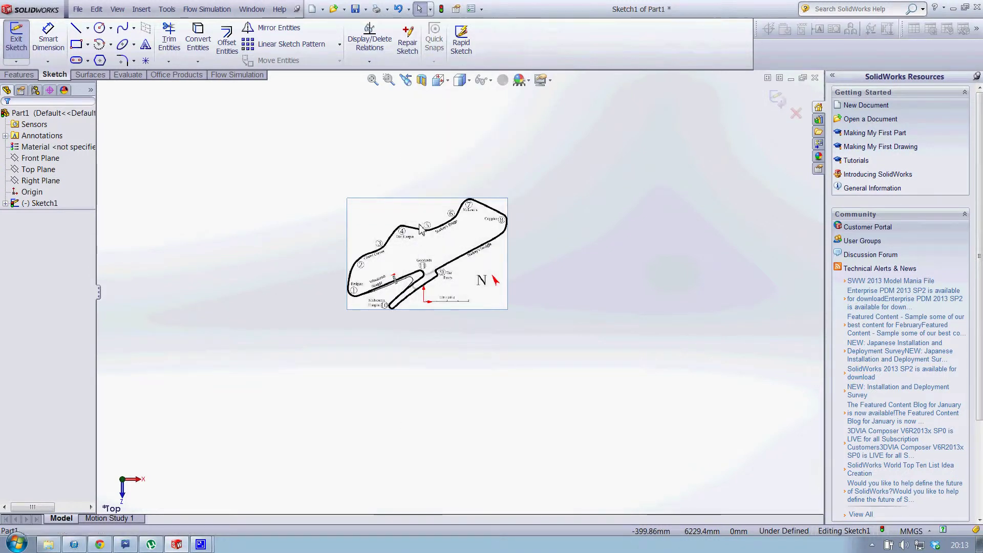
Reopen the picture settings, view the trace page, and close them with the size unchanged
left_click(421, 228)
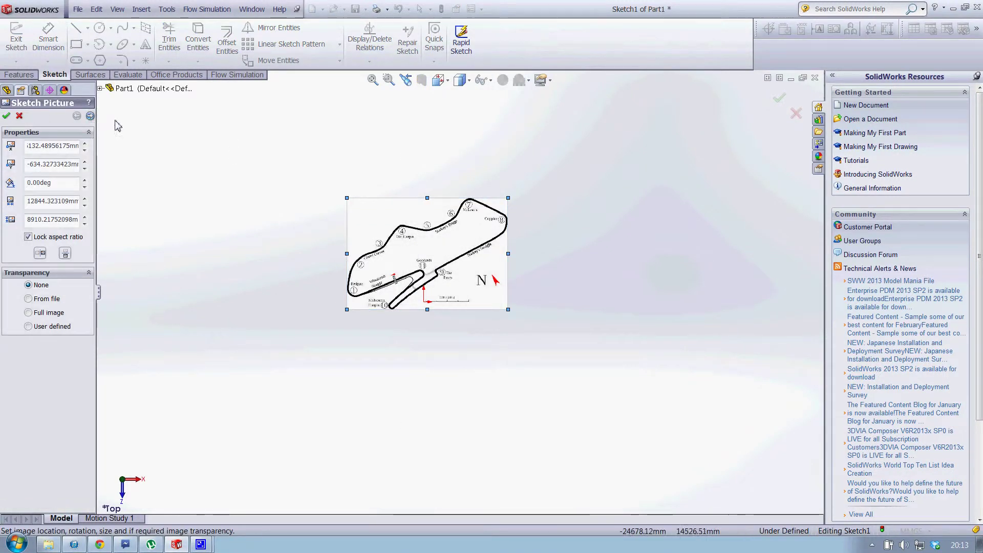
left_click(90, 116)
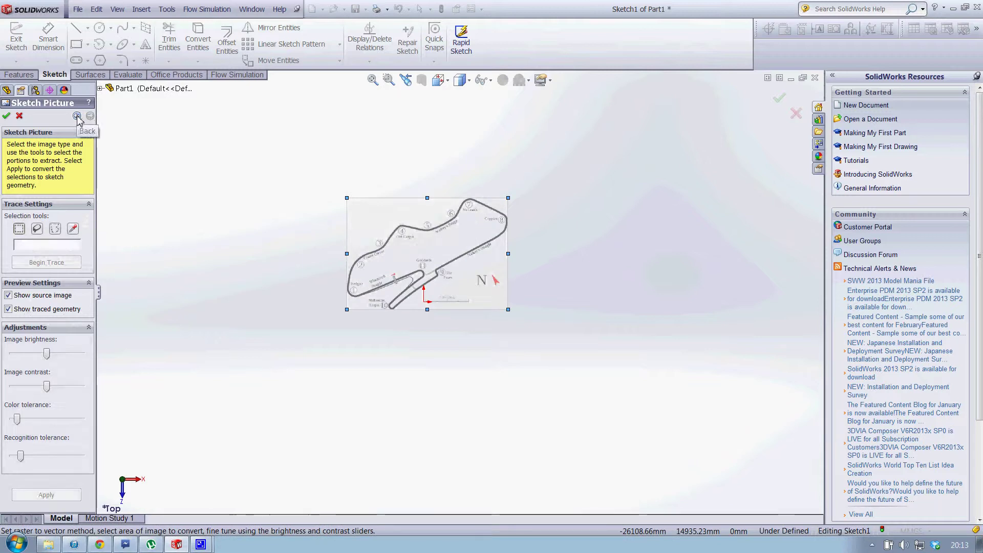
left_click(77, 116)
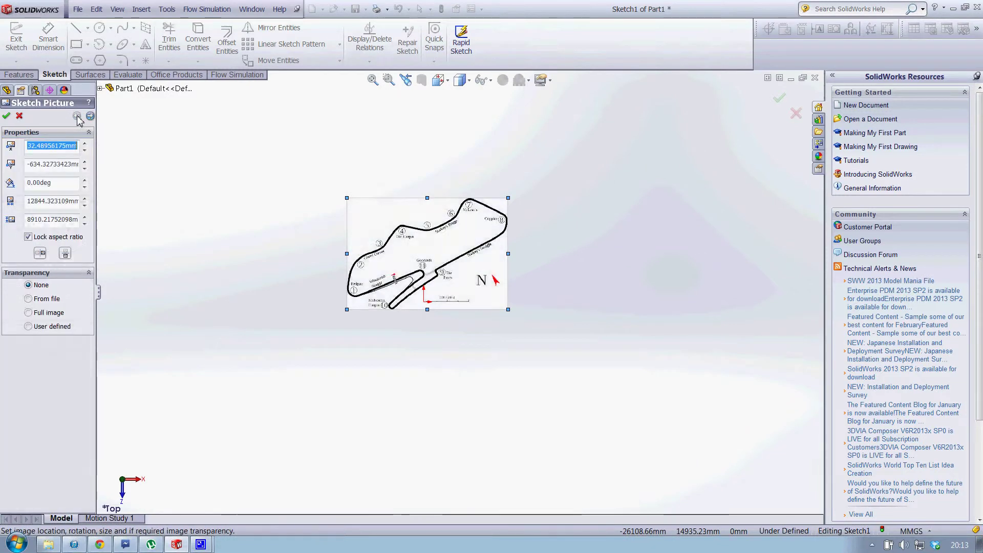
left_click(7, 115)
scroll(348, 301, "down", 3)
scroll(448, 326, "down", 2)
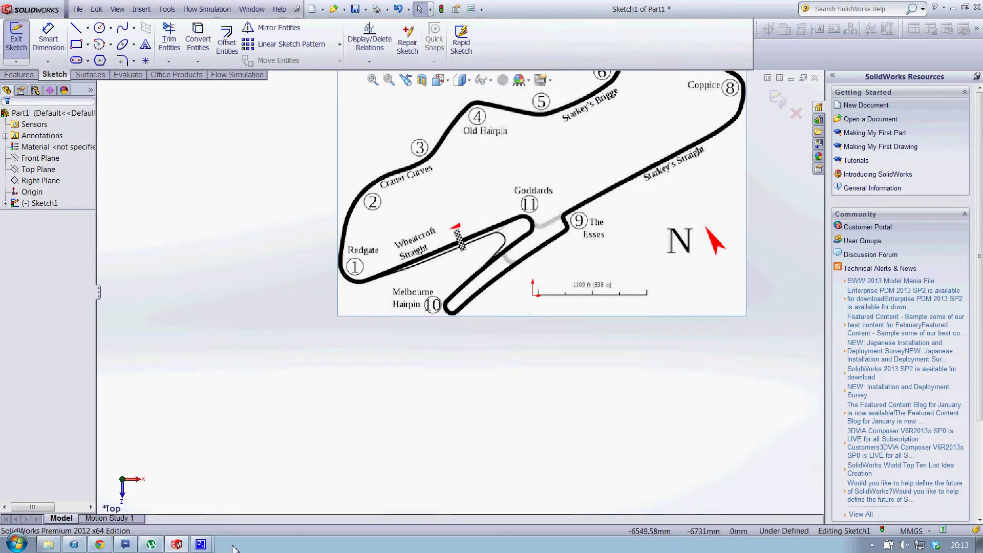
Return to the SolidWorks window showing the track sketch
left_click(127, 544)
left_click(439, 361)
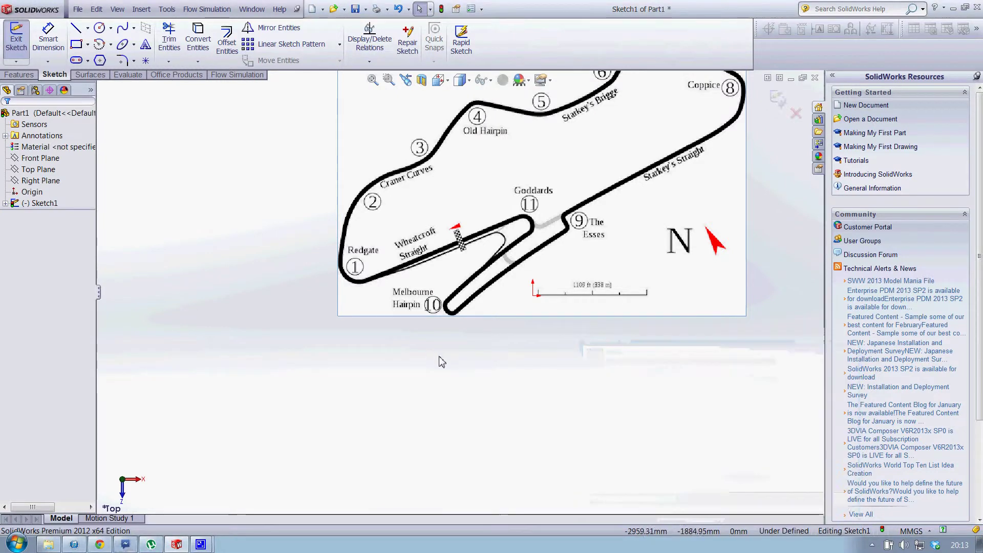
scroll(479, 288, "up", 2)
scroll(479, 288, "down", 2)
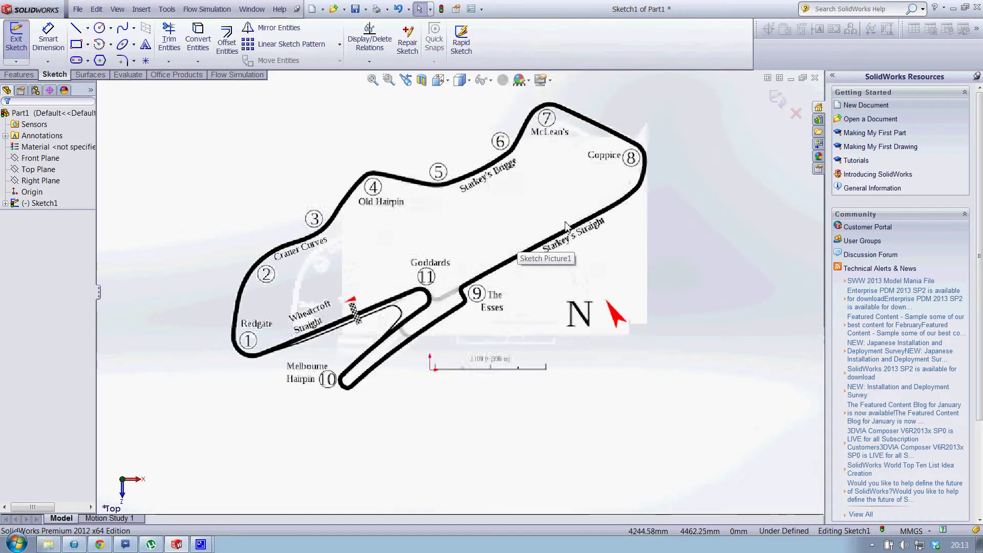
Draw a roughly 5791 mm line along Starkey's Straight from turn 9 to turn 8, then reselect the picture
left_click(78, 30)
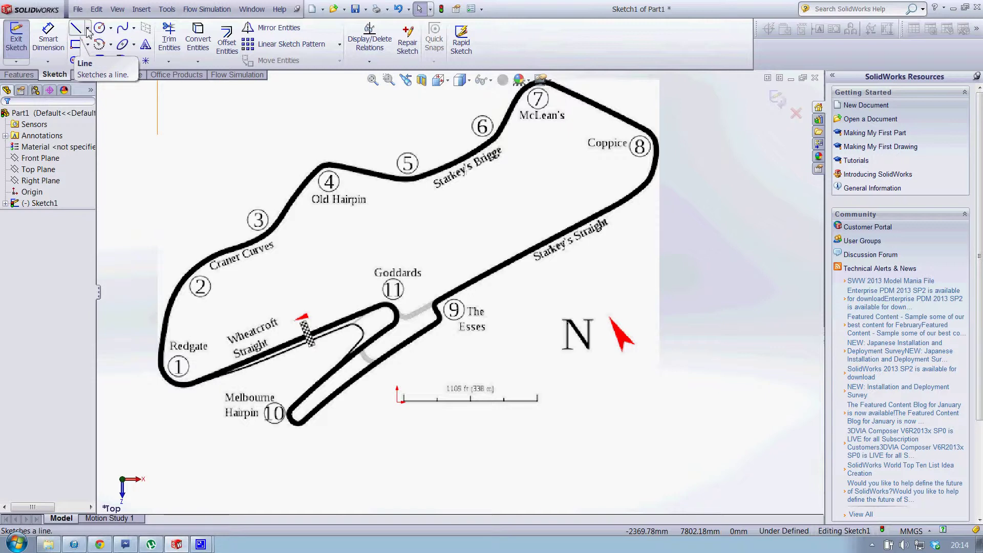
left_click(78, 32)
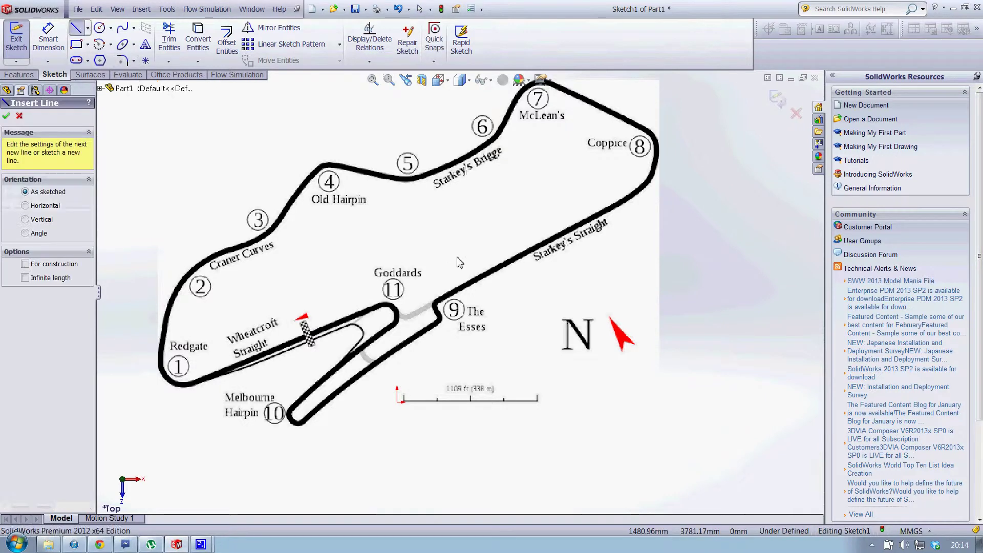
left_click(439, 304)
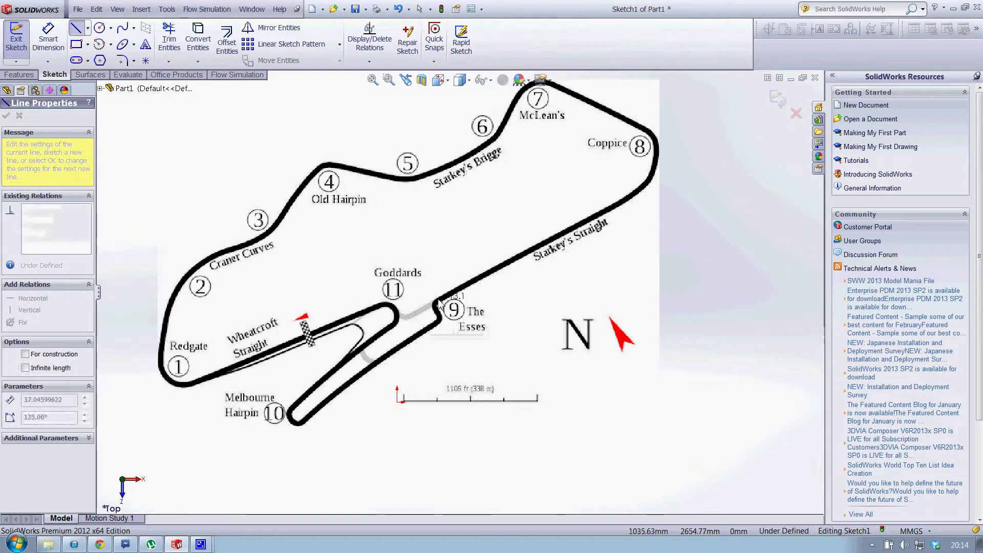
left_click(639, 197)
key("Escape")
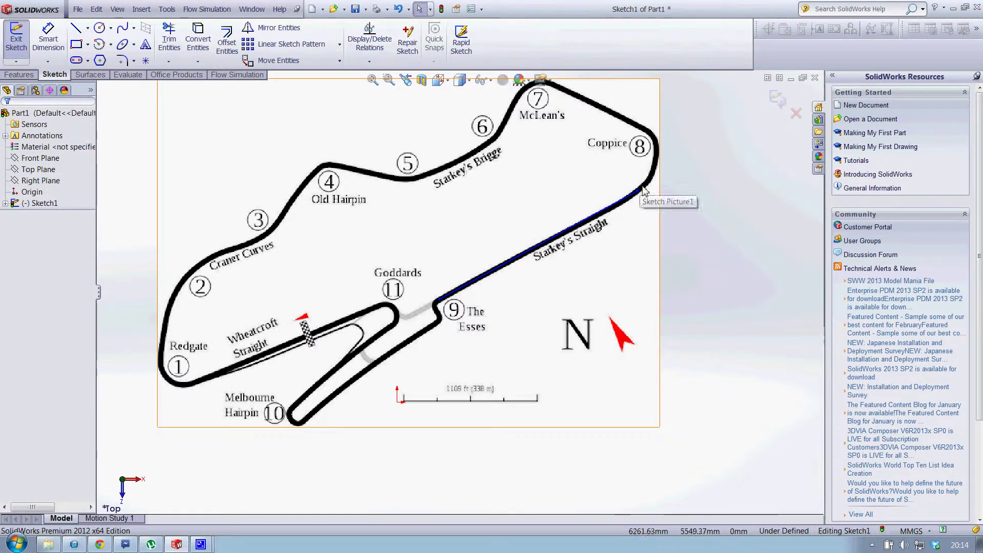
left_click(644, 190)
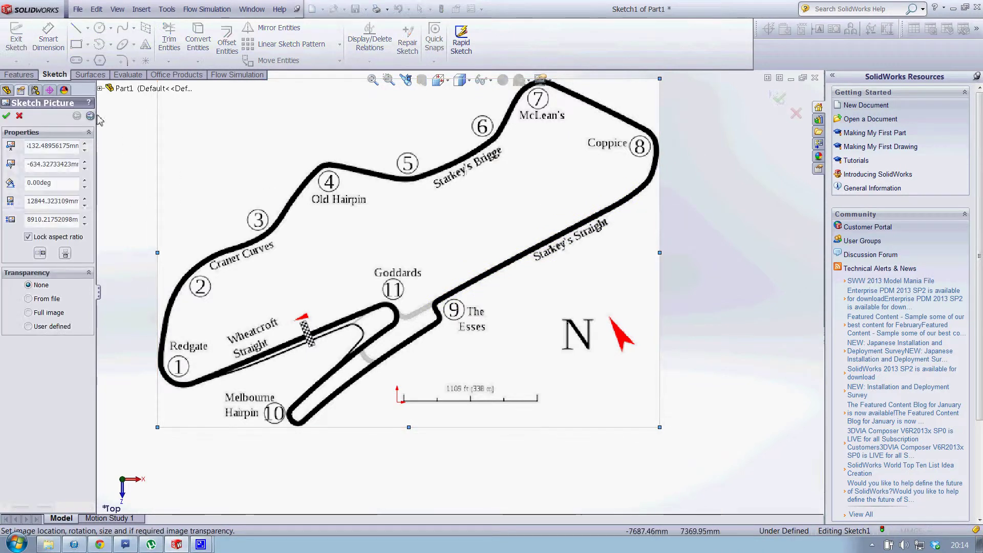
Raise the colour tolerance, contrast and recognition tolerance in the trace settings
left_click(90, 116)
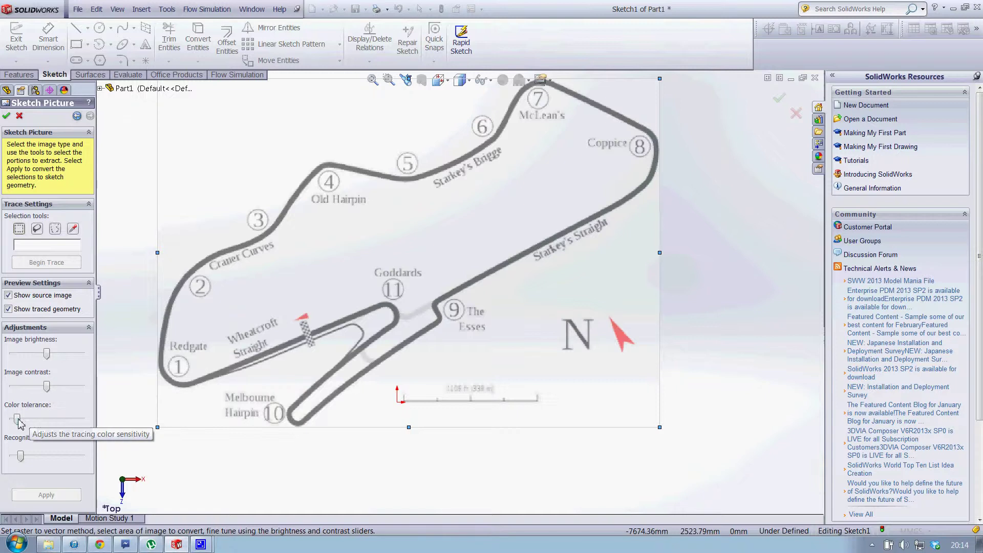
left_click_drag(17, 419, 56, 420)
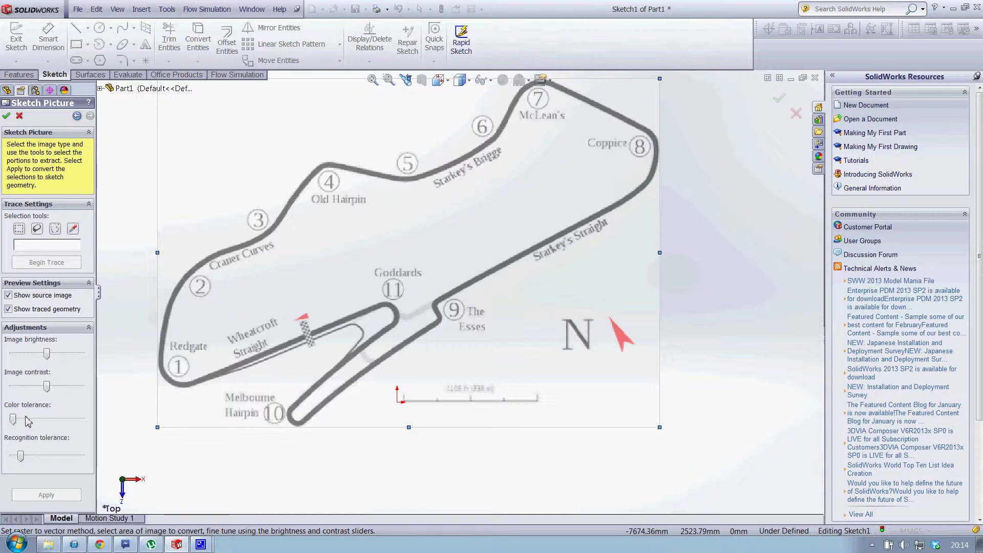
left_click_drag(72, 390, 87, 391)
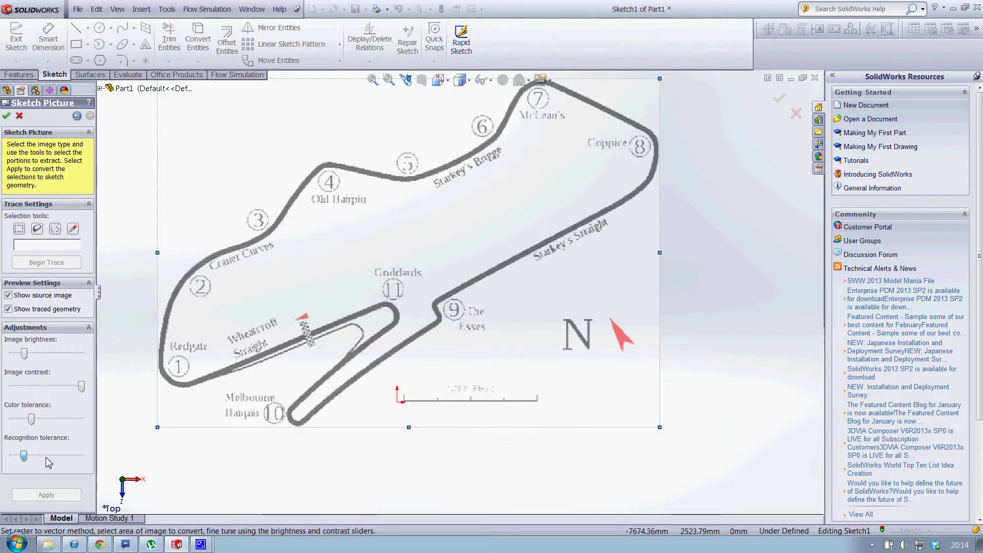
left_click_drag(20, 455, 53, 455)
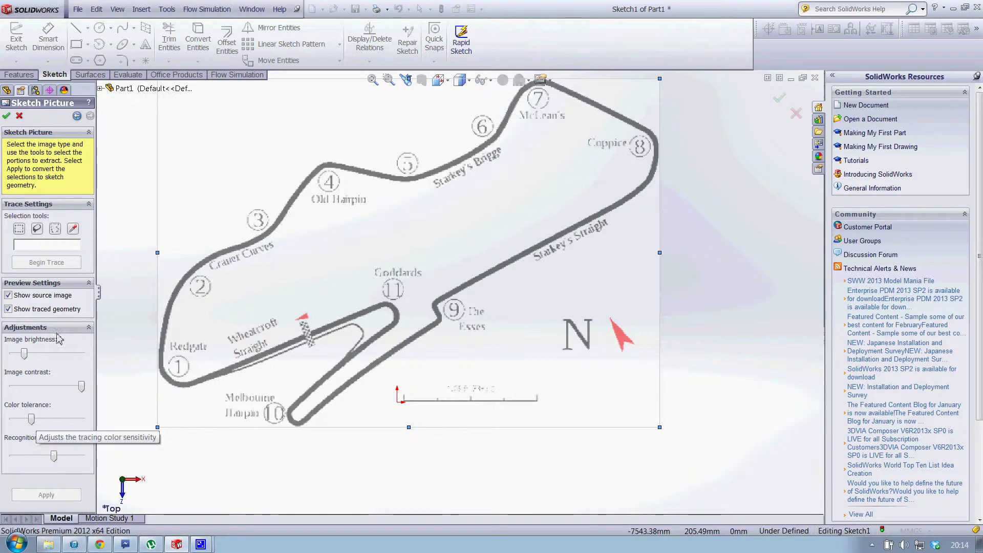
Pick the black track line as the trace colour and begin the trace
left_click(73, 229)
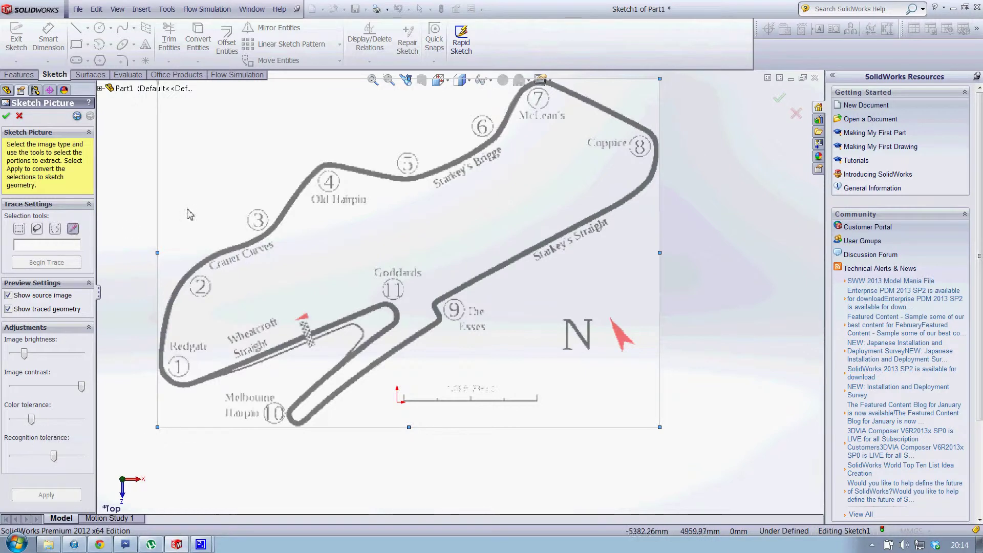
left_click(219, 193)
left_click(282, 215)
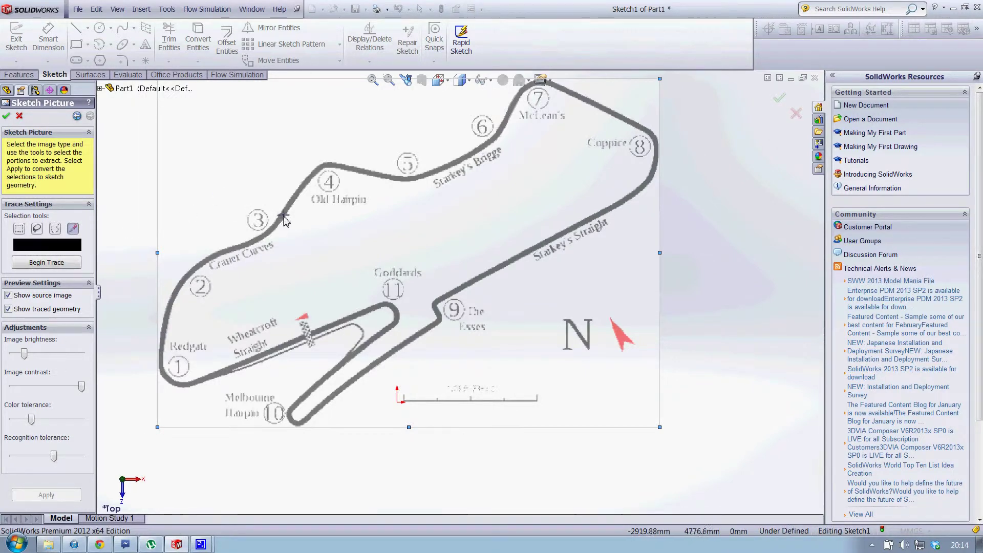
left_click(27, 263)
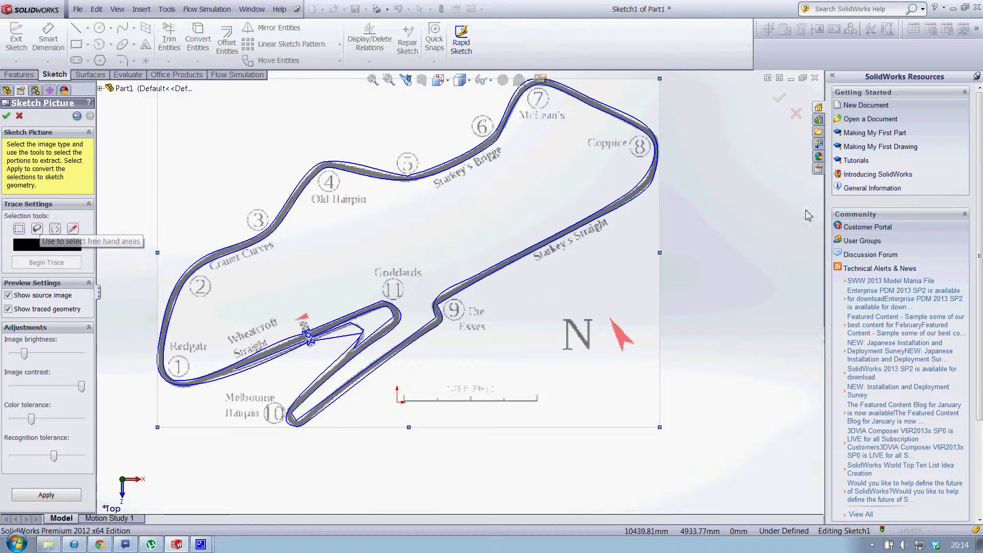
Apply the traced outline as sketch curves and suppress Sketch Picture1
left_click(784, 99)
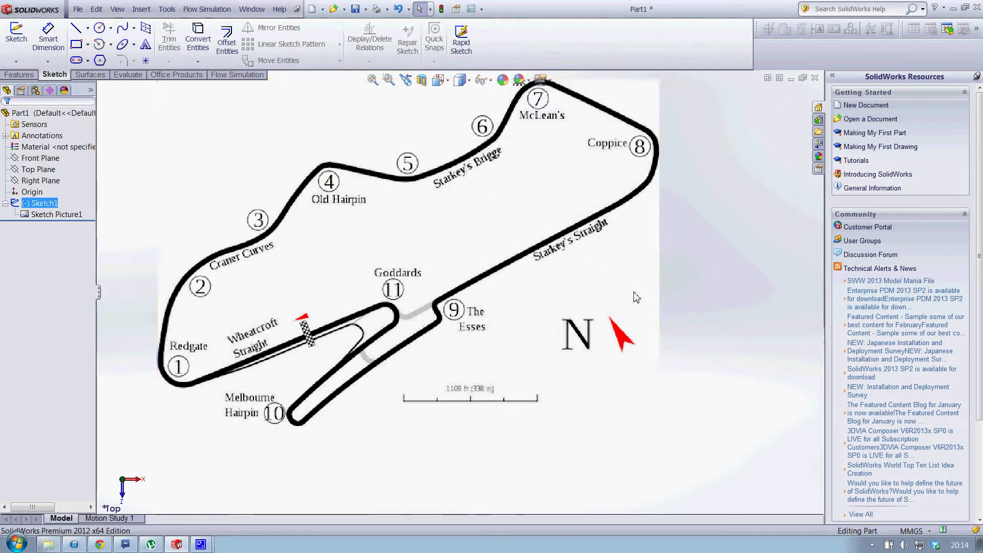
right_click(644, 360)
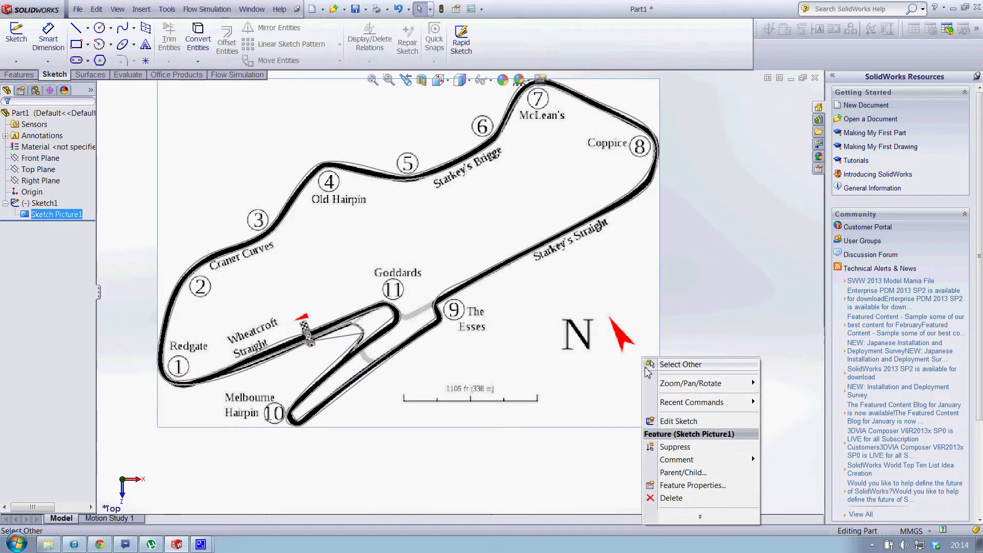
left_click(669, 449)
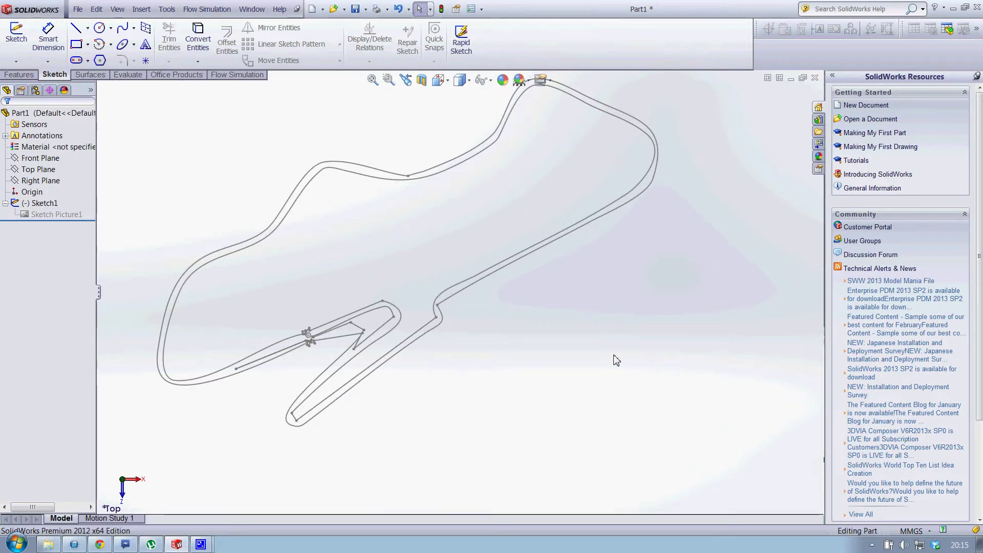
mouse_move(201, 544)
left_click(210, 500)
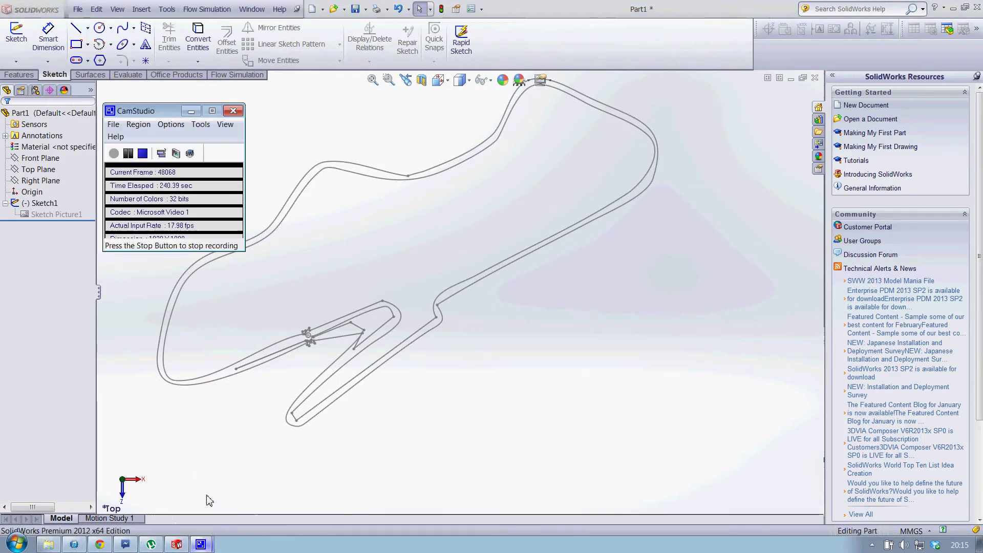